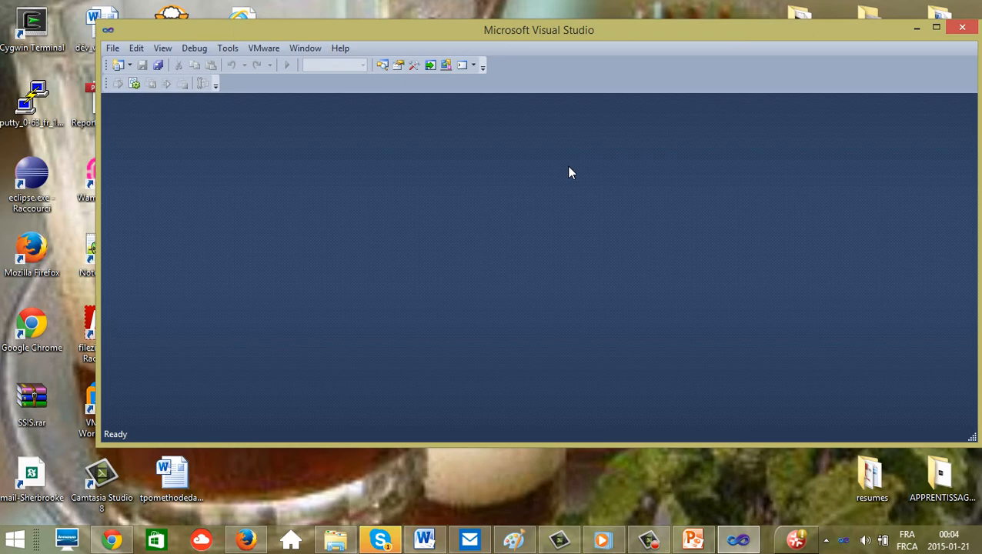
Maximize the Visual Studio window and start creating a new project
click(937, 29)
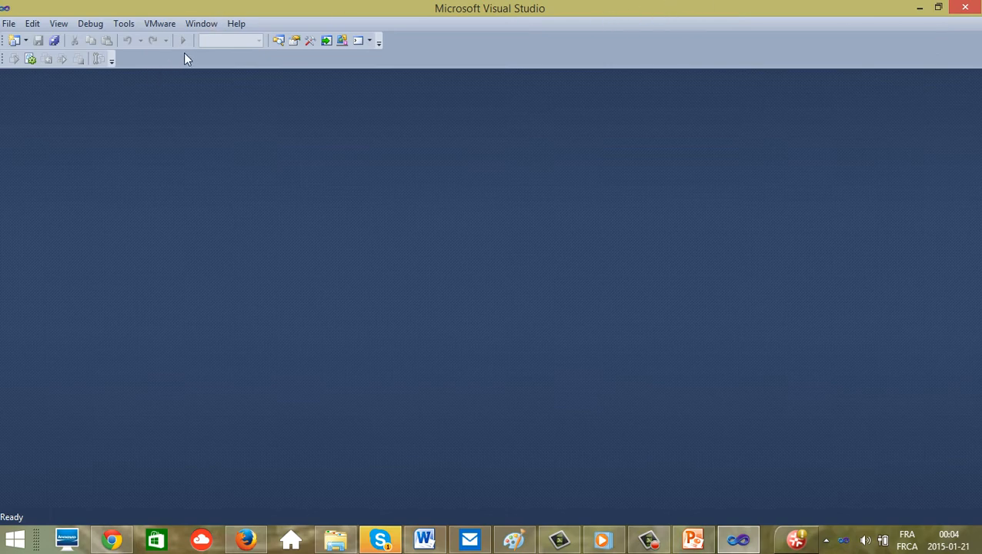
click(34, 24)
click(34, 24)
click(10, 24)
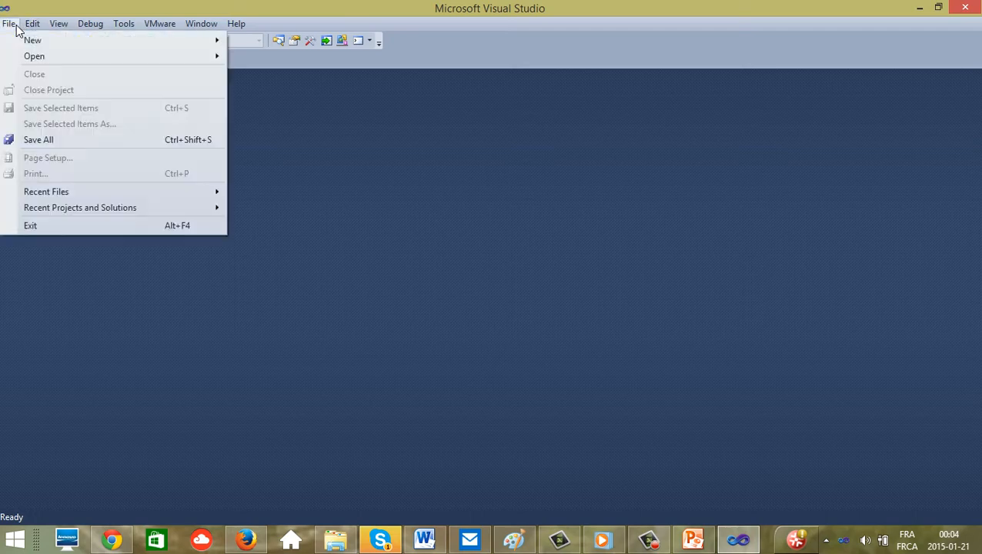
click(11, 24)
click(11, 24)
click(11, 24)
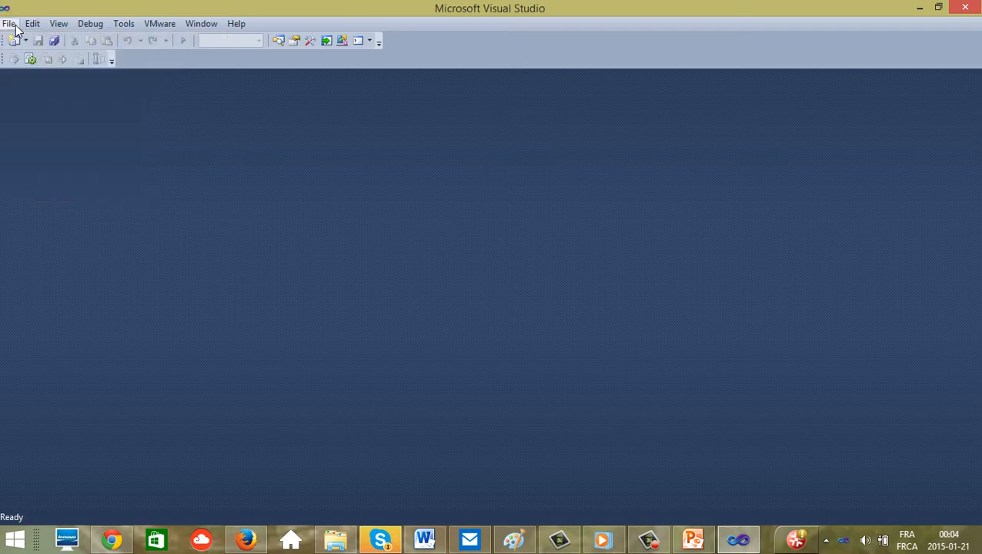
click(15, 26)
mouse_move(32, 44)
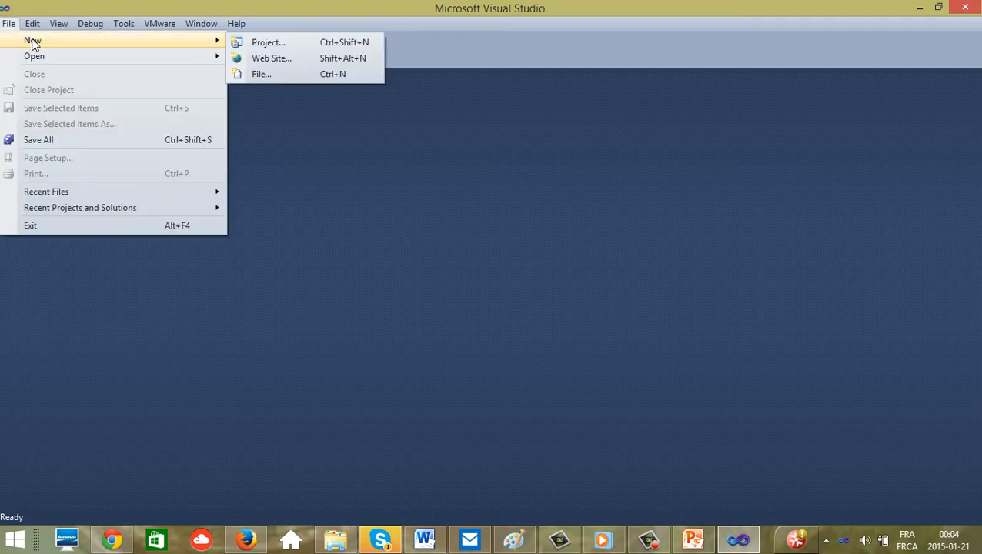
click(268, 44)
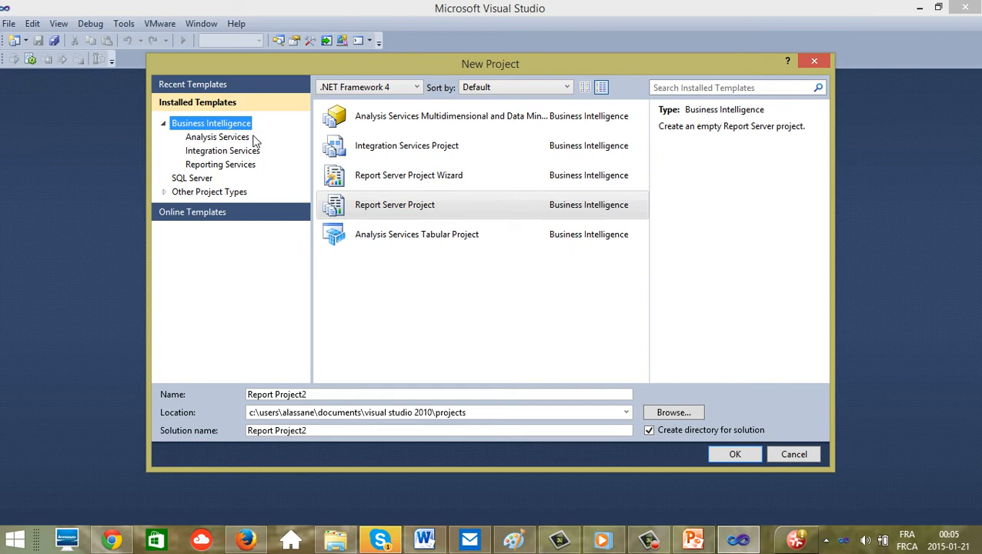
Choose the Report Server Project template from the Reporting Services templates
click(228, 167)
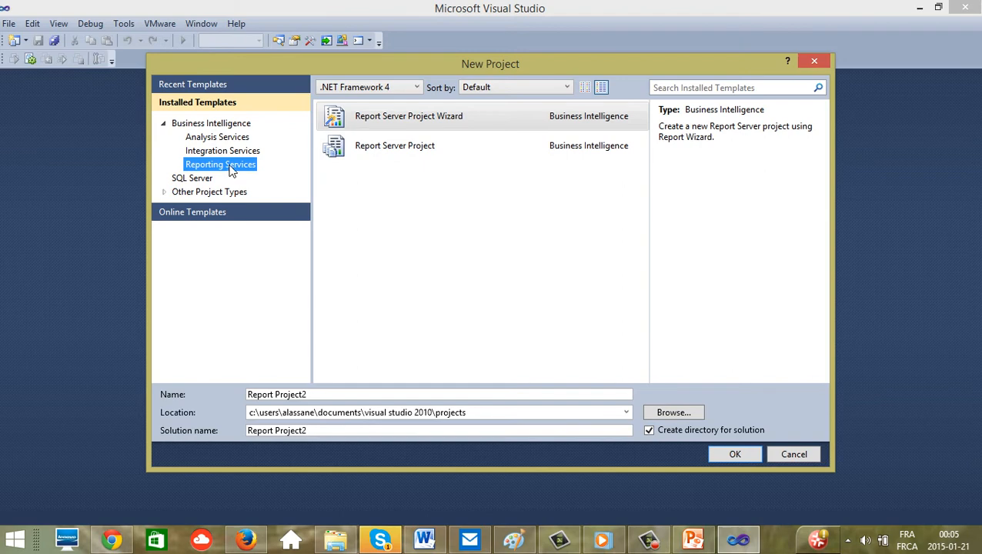
click(387, 152)
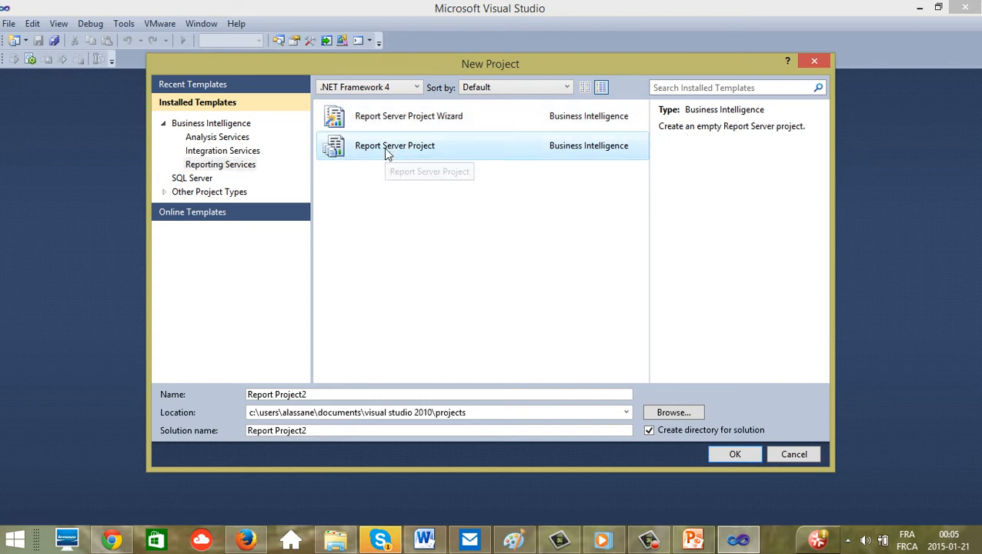
click(199, 164)
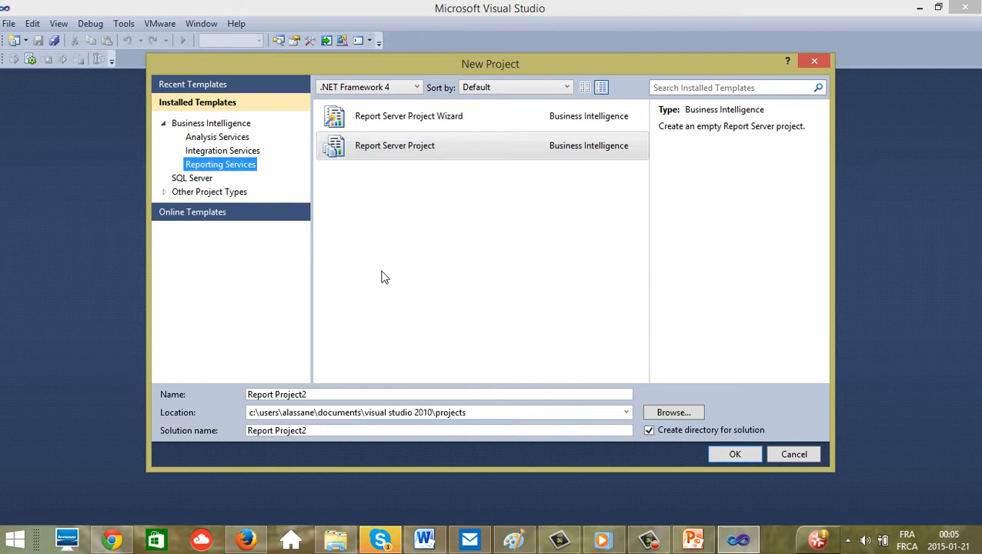
Name the project ReportTest and create it
click(321, 397)
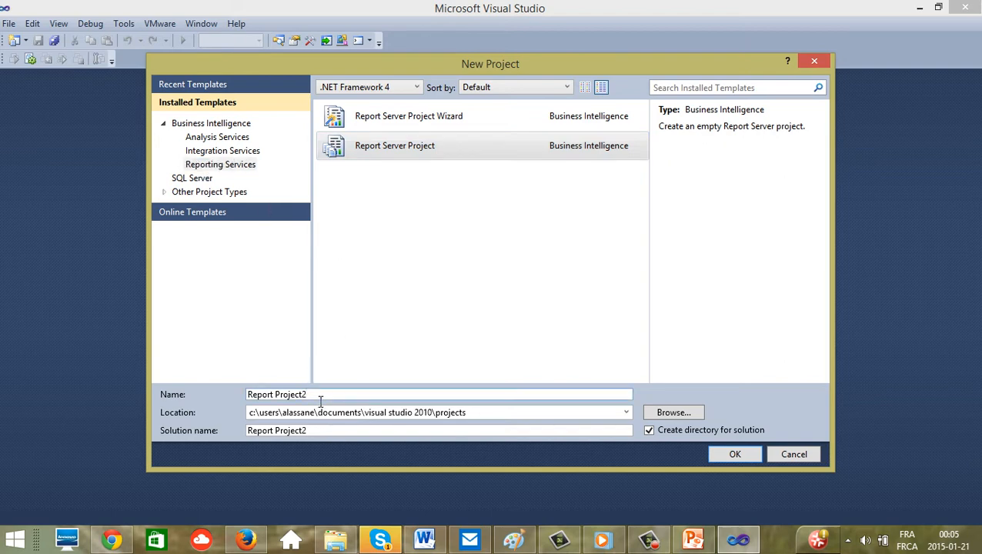
key(BackSpace)
key(BackSpace)
key(BackSpace)
key(BackSpace)
key(BackSpace)
key(BackSpace)
key(BackSpace)
key(BackSpace)
key(BackSpace)
key(BackSpace)
key(BackSpace)
key(BackSpace)
key(BackSpace)
key(BackSpace)
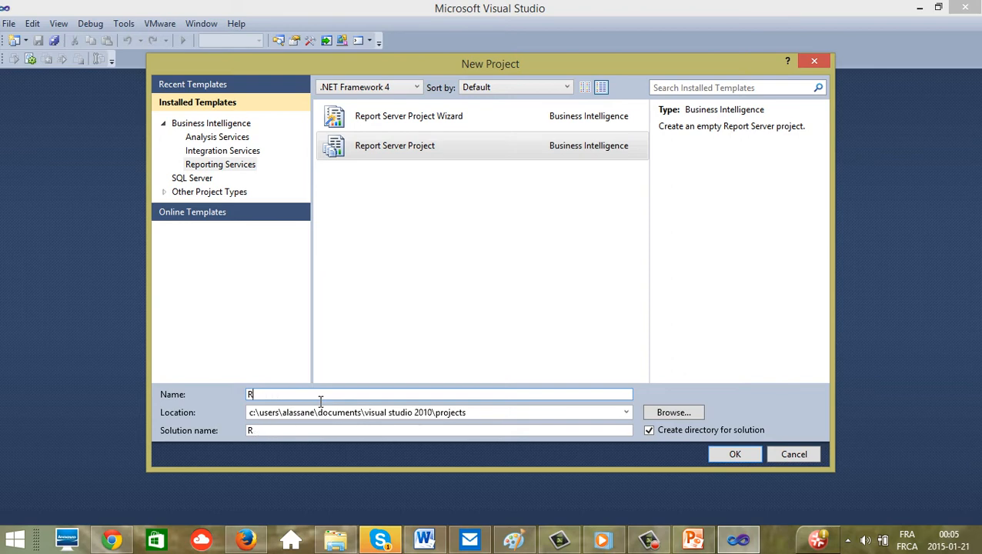
text(eportTest)
click(736, 455)
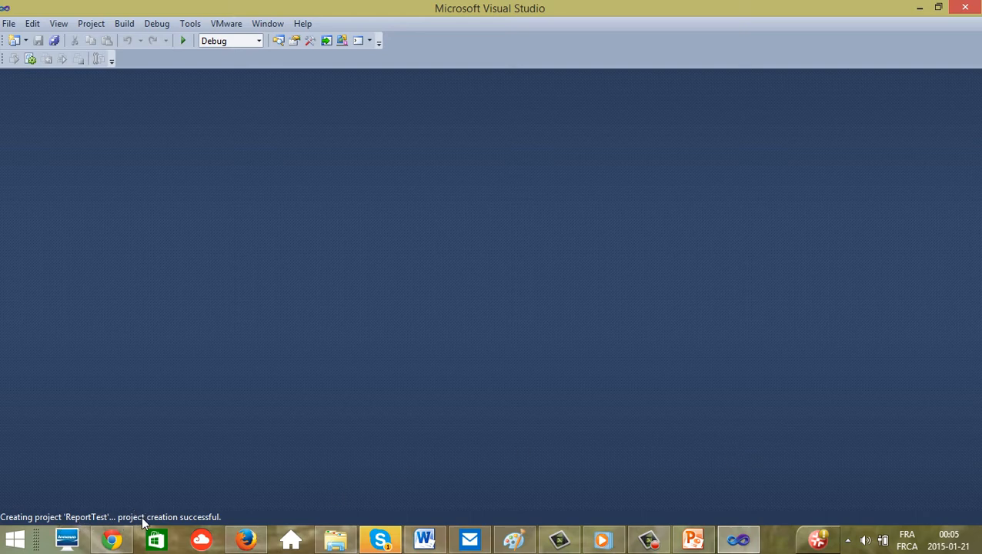
Show the Solution Explorer and move it to the outer edge of the workspace, clear of the design area
click(61, 24)
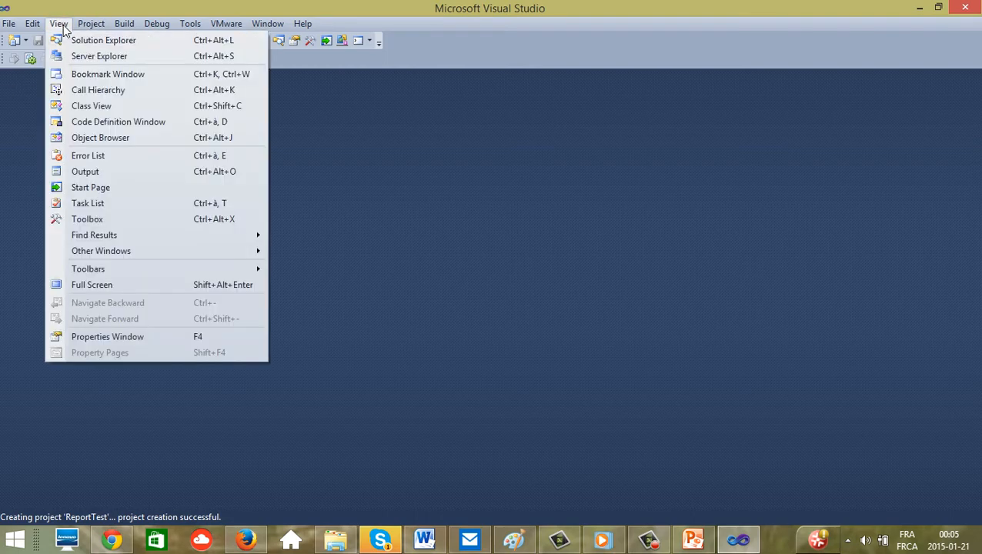
click(106, 43)
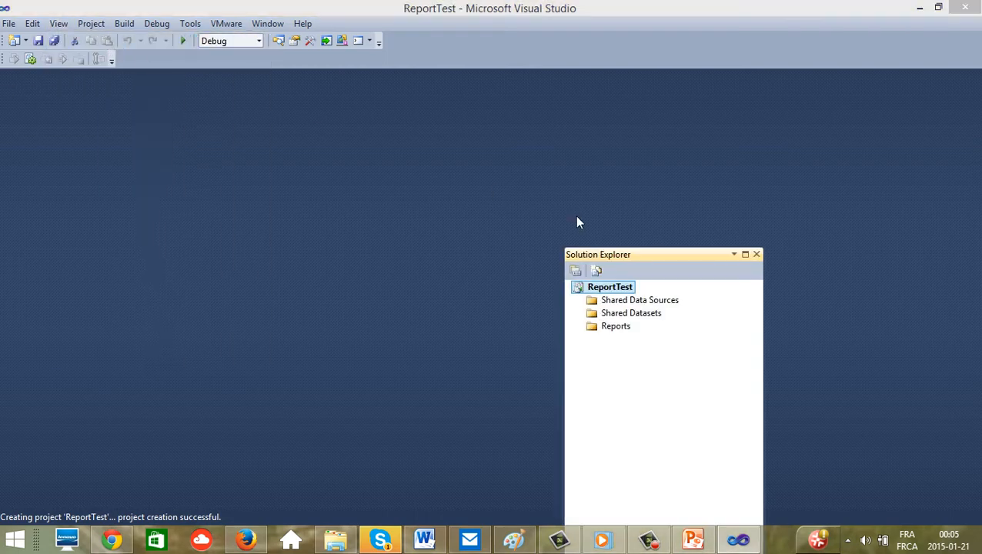
drag(674, 254, 877, 79)
click(581, 164)
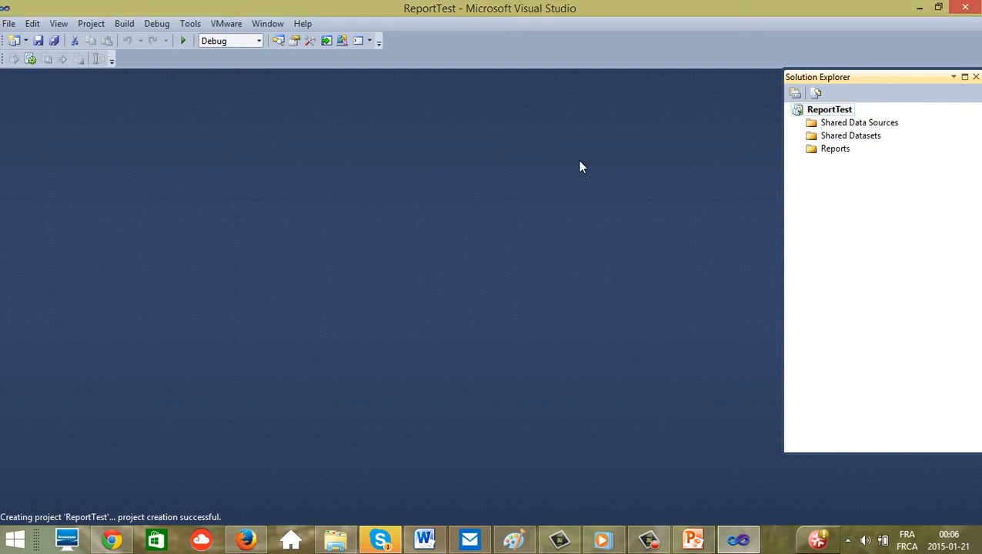
Show the Properties window and place it beneath the ReportTest project tree in the Solution Explorer
click(68, 28)
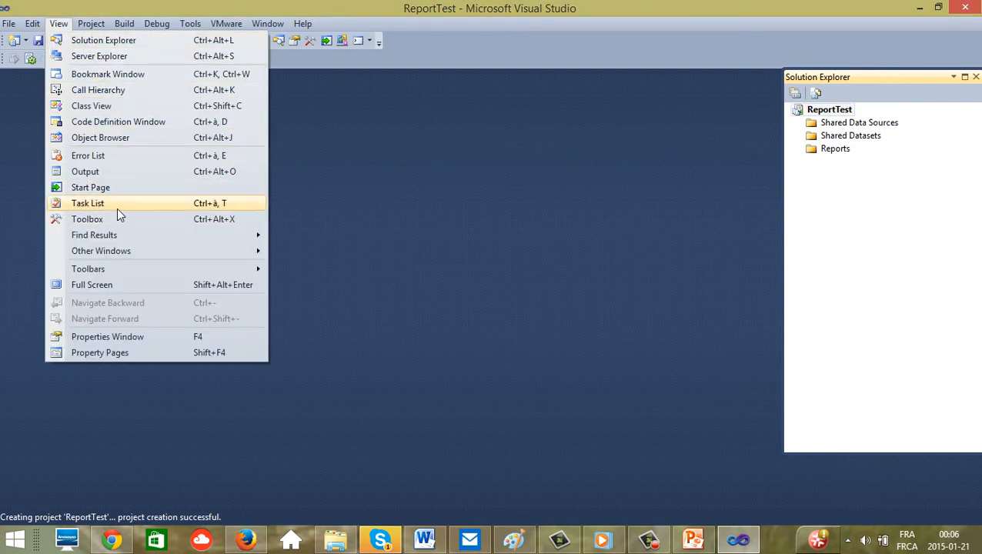
click(110, 337)
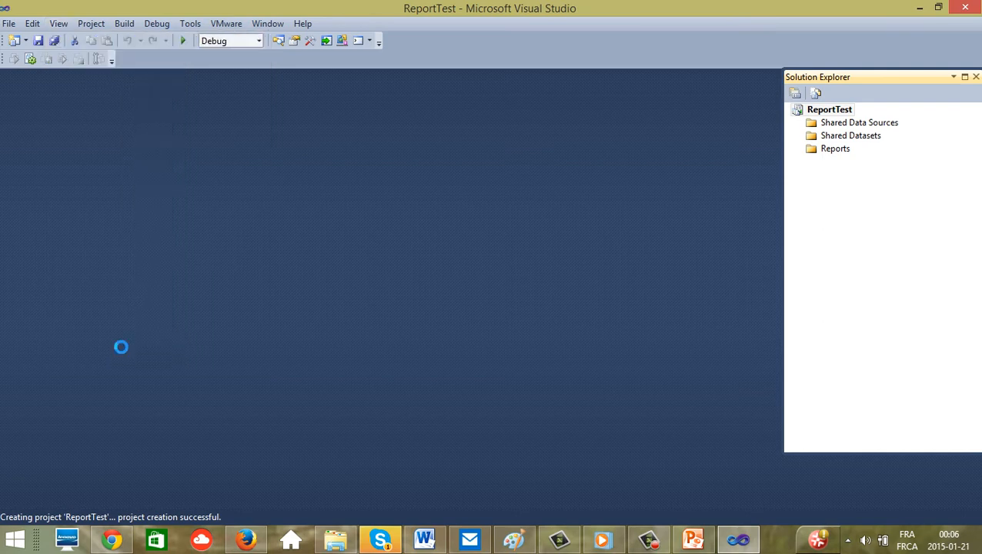
drag(698, 207, 871, 239)
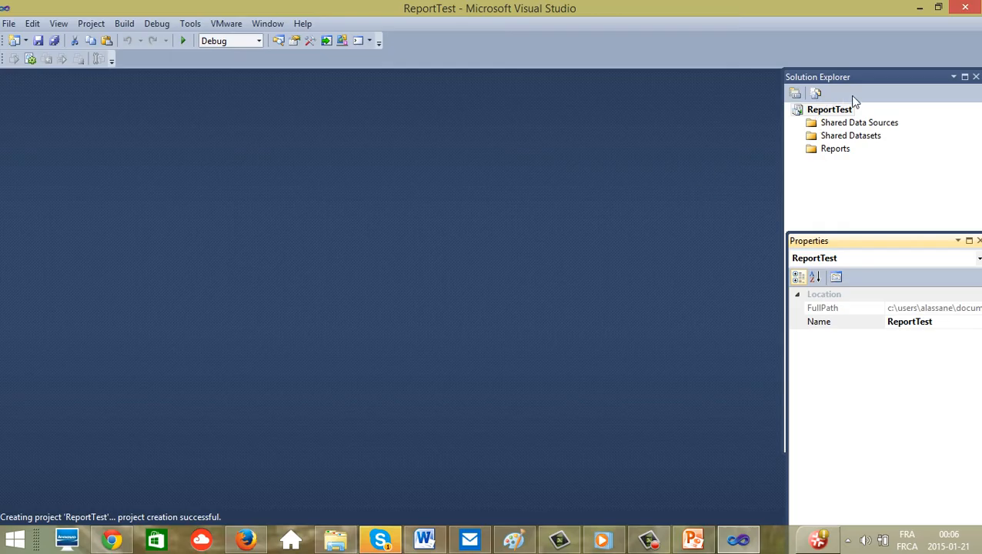
Start adding a new item to the project's Reports folder and choose the empty Report template
right_click(836, 151)
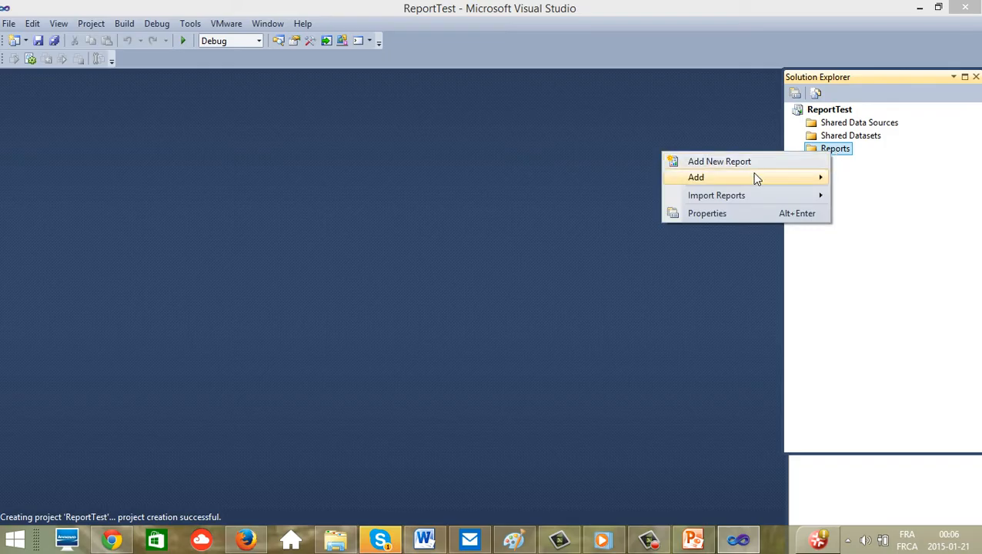
mouse_move(716, 182)
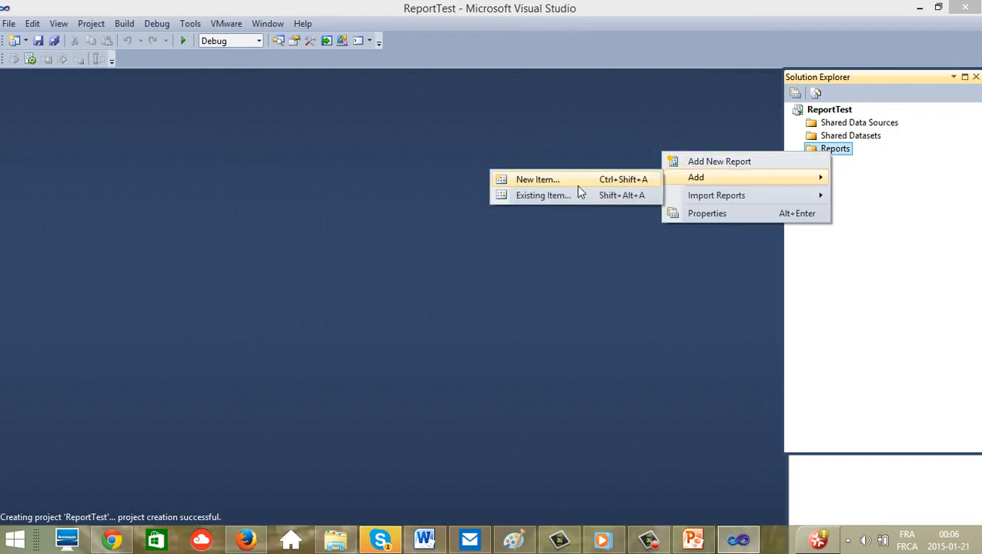
click(541, 181)
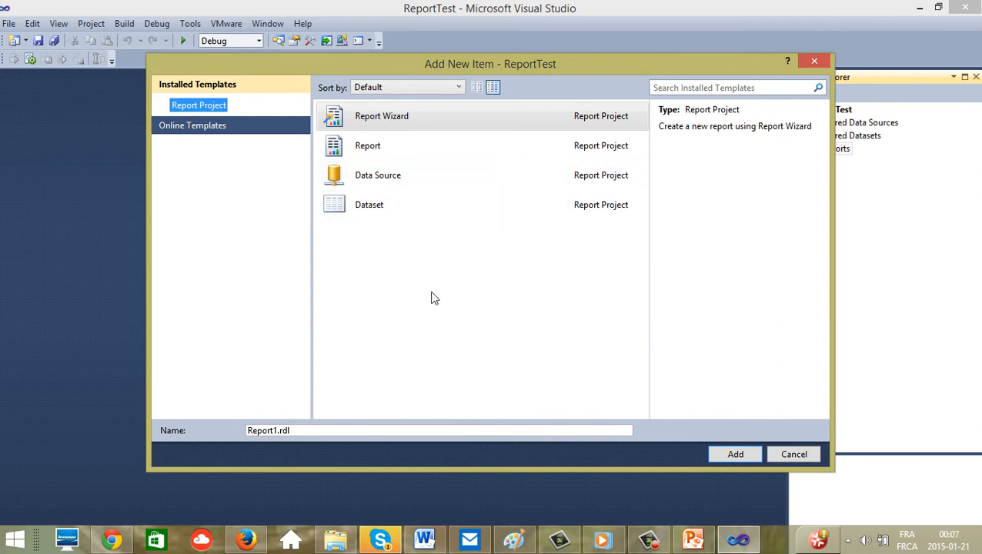
click(363, 146)
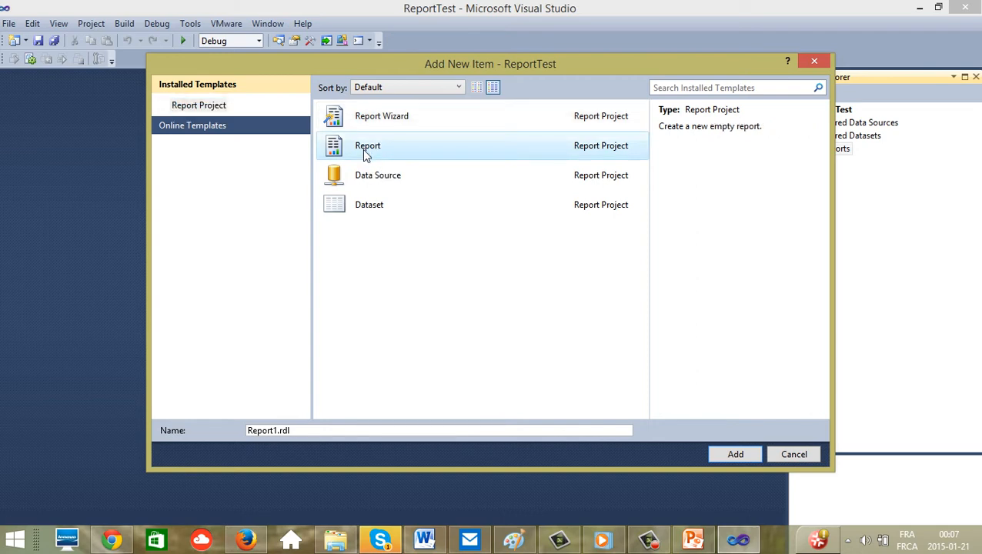
Name the new report Reporttest1.rdl and add it to the project
click(280, 434)
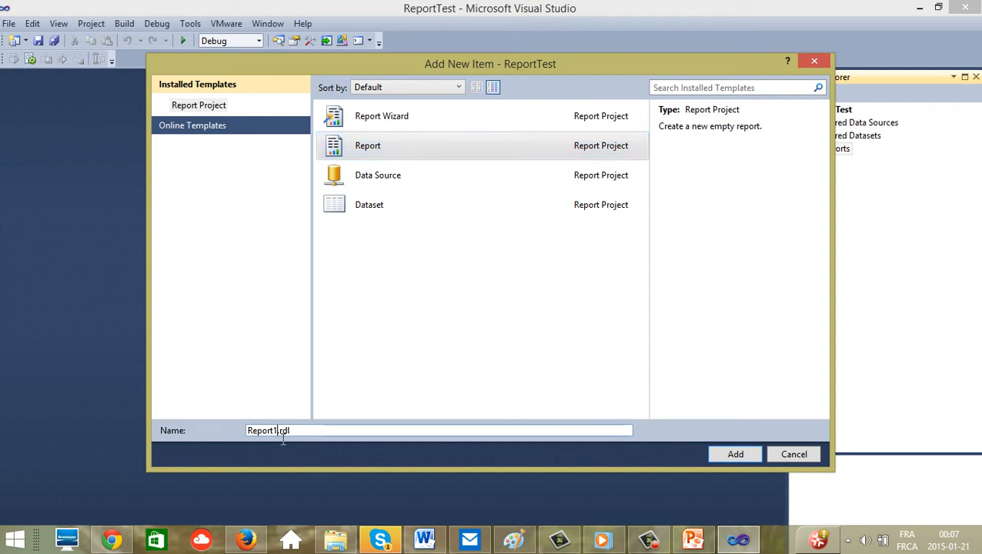
key(BackSpace)
key(BackSpace)
key(BackSpace)
key(BackSpace)
key(BackSpace)
key(BackSpace)
text(app)
key(BackSpace)
key(BackSpace)
key(BackSpace)
text(eporttest1)
click(729, 452)
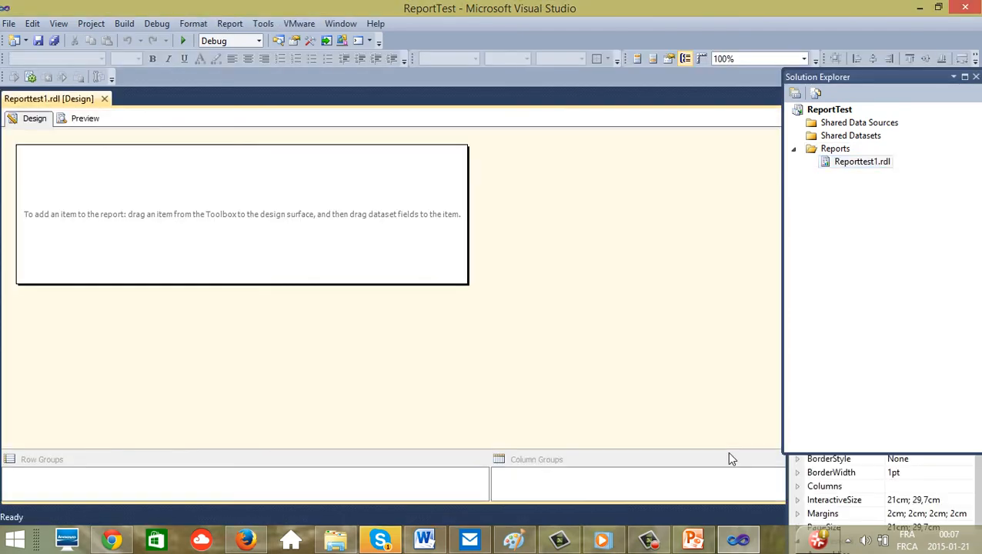
Show the Toolbox and reposition it beneath the report body so that it does not cover the design surface
click(60, 24)
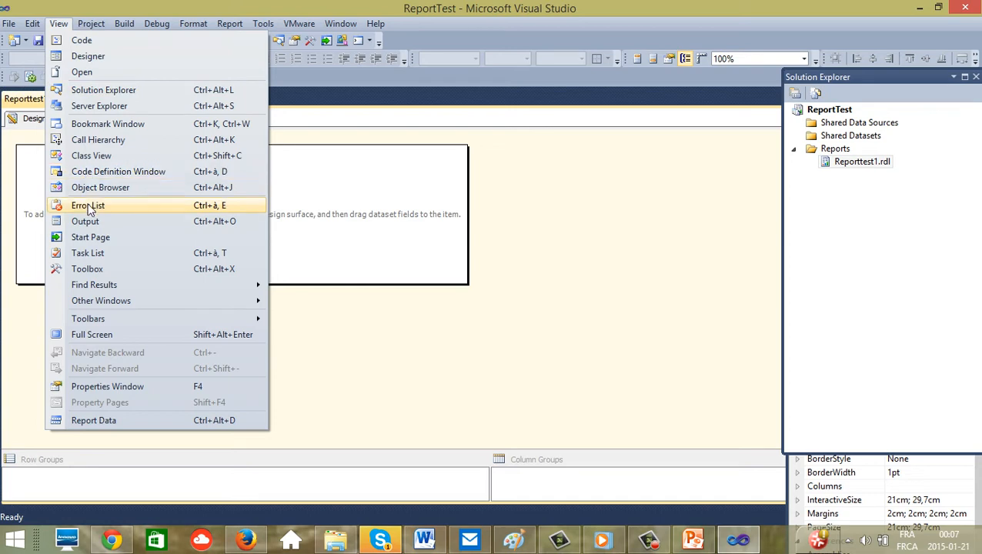
click(86, 270)
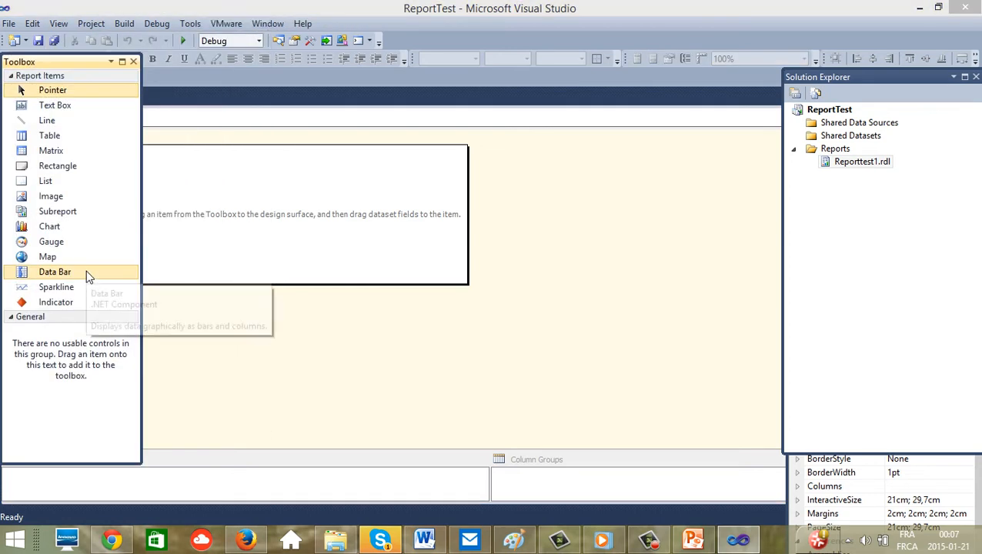
drag(77, 68, 34, 127)
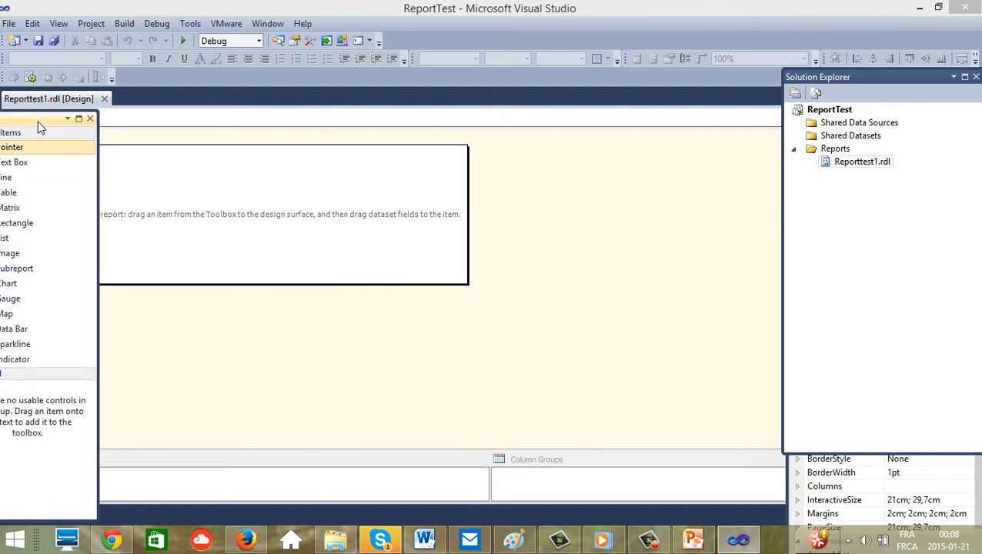
drag(206, 169, 518, 238)
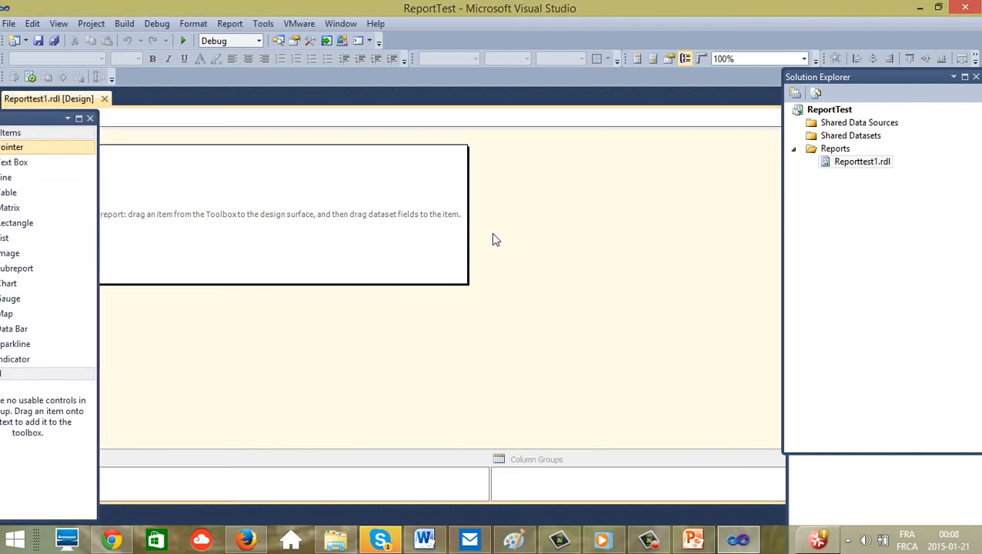
drag(46, 120, 72, 134)
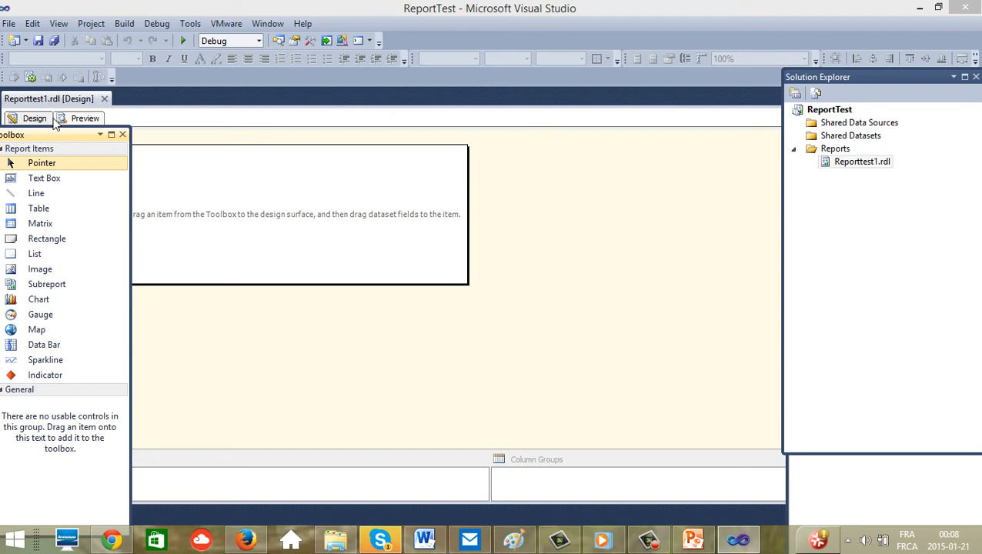
drag(66, 139, 63, 295)
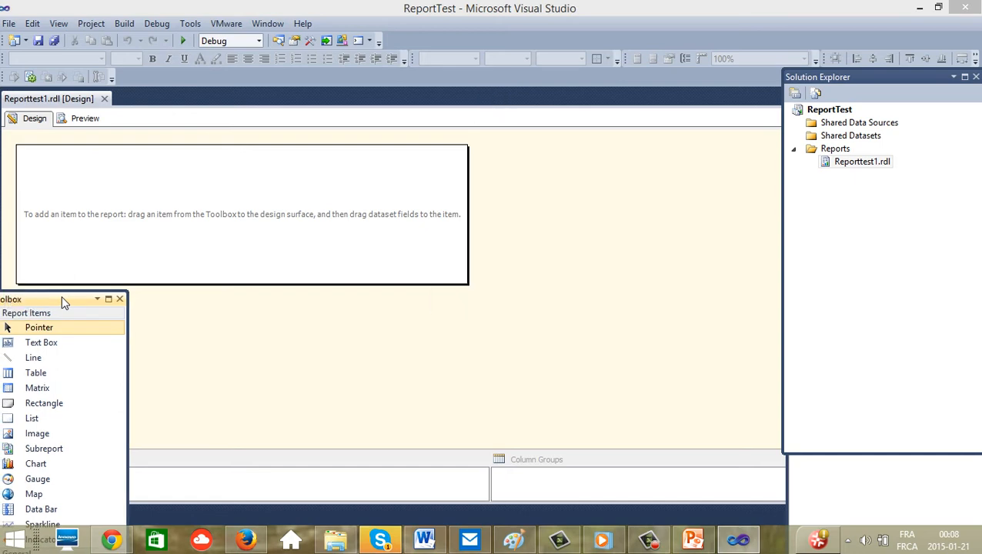
click(234, 315)
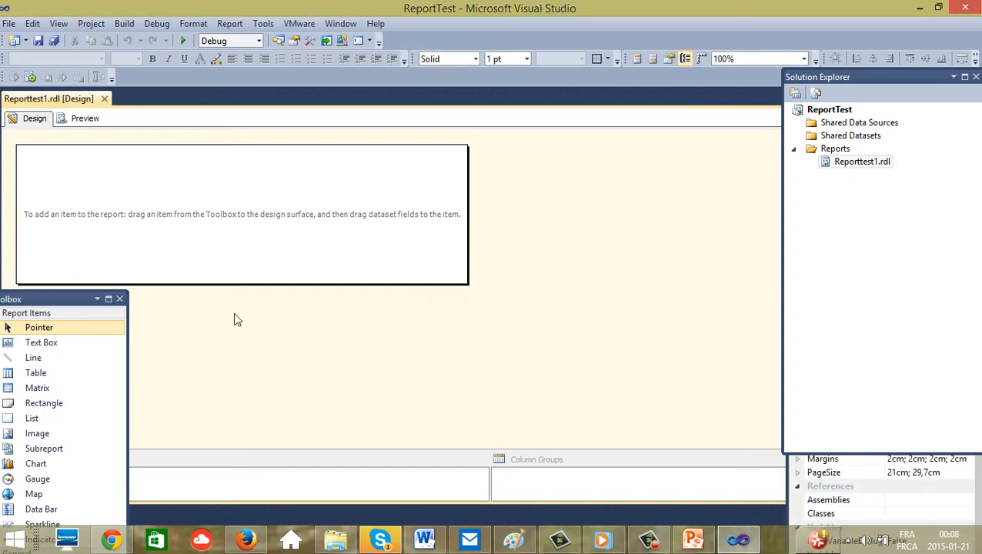
drag(80, 302, 99, 306)
click(277, 337)
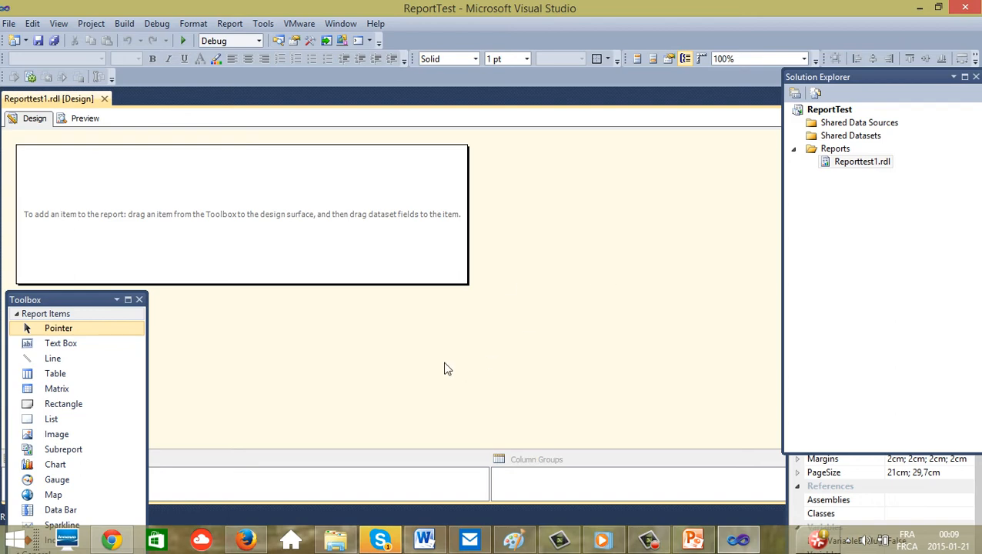
Insert a text box into the report body and move it near the body's upper-left corner
click(60, 345)
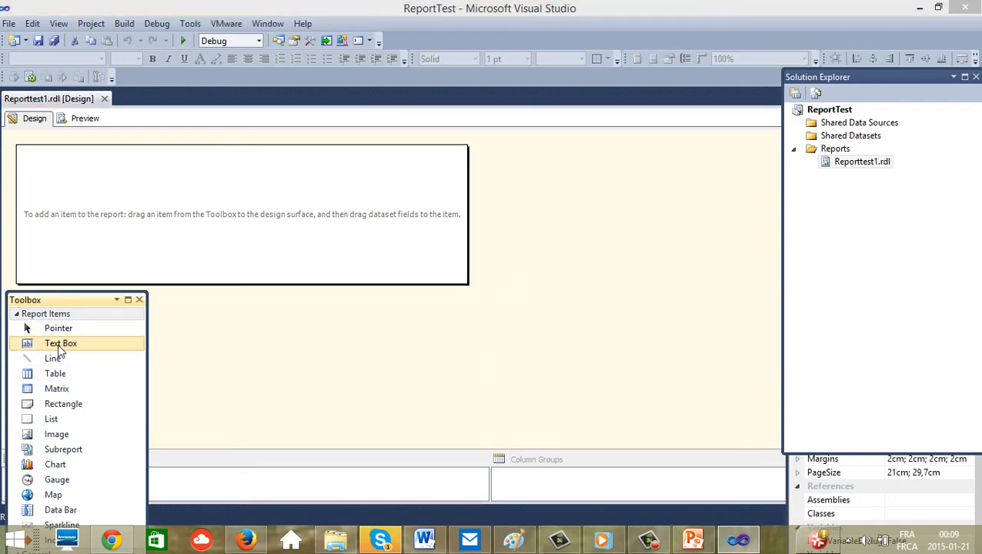
mouse_move(60, 350)
mouse_down()
mouse_move(77, 333)
mouse_move(107, 234)
mouse_up()
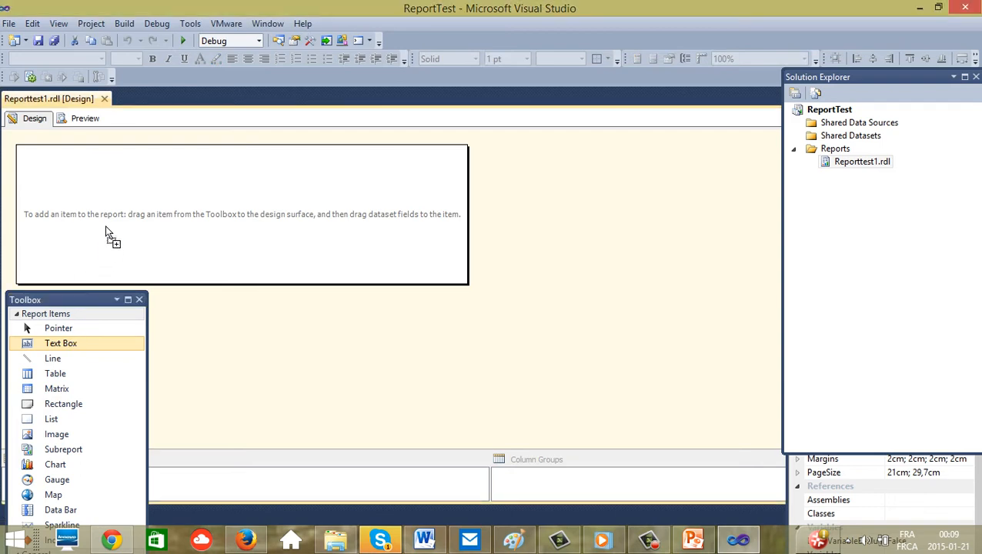
drag(127, 198, 134, 177)
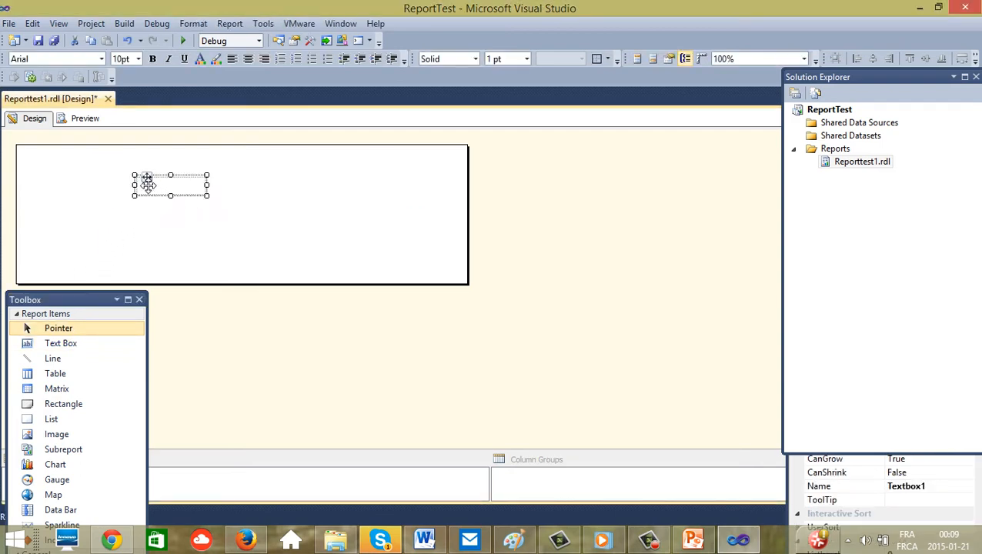
drag(146, 185, 61, 172)
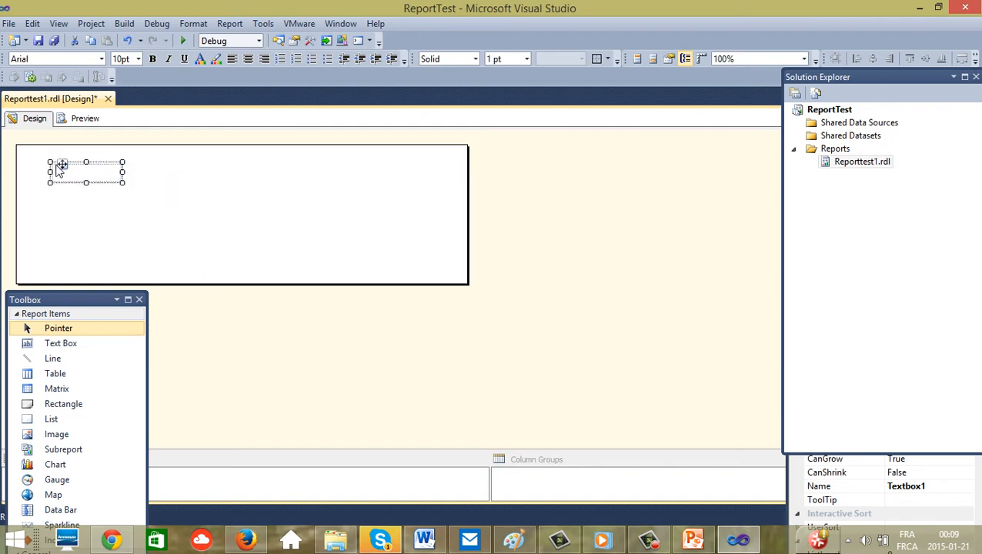
Insert a second text box into the report body, placed below and to the right of the first, and widen it slightly
click(199, 197)
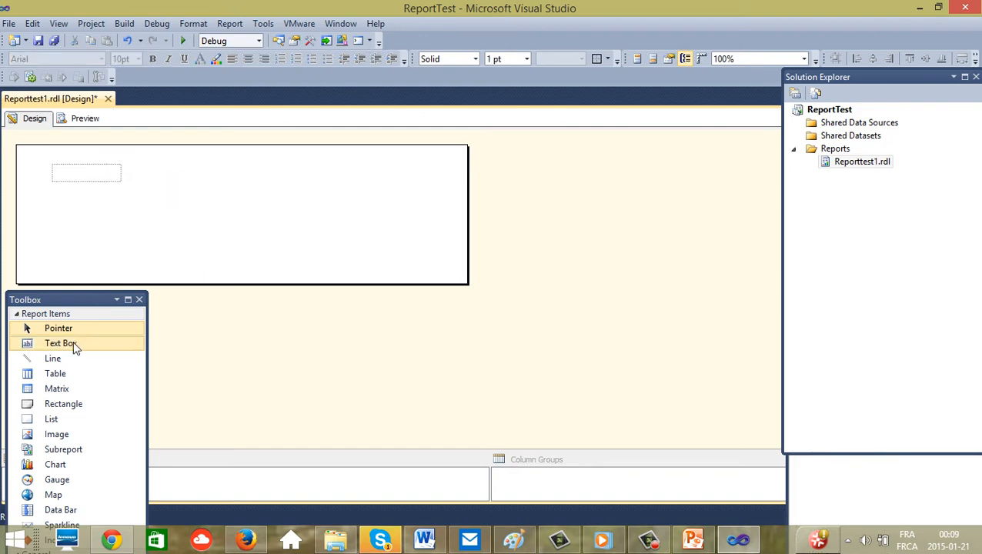
click(65, 346)
click(231, 205)
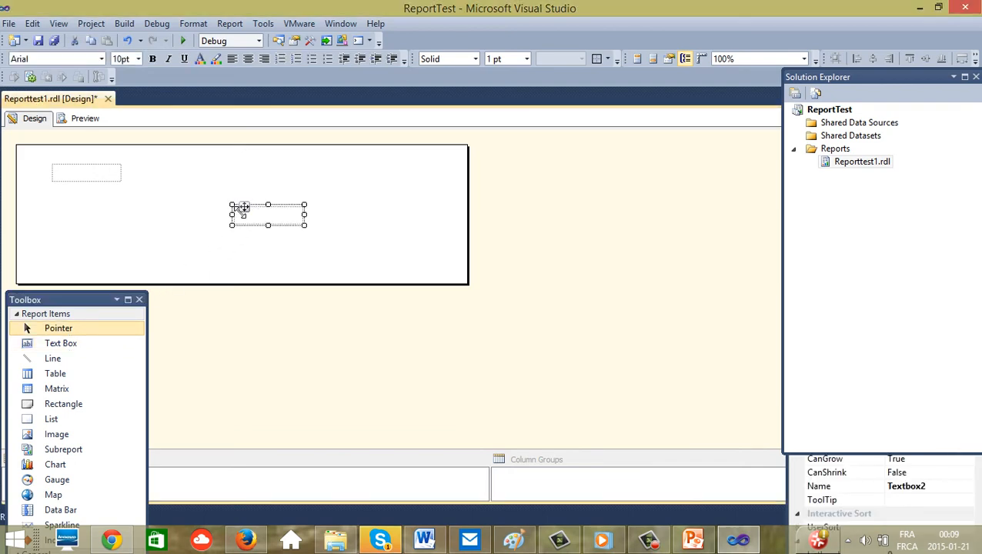
drag(232, 216, 130, 204)
click(299, 233)
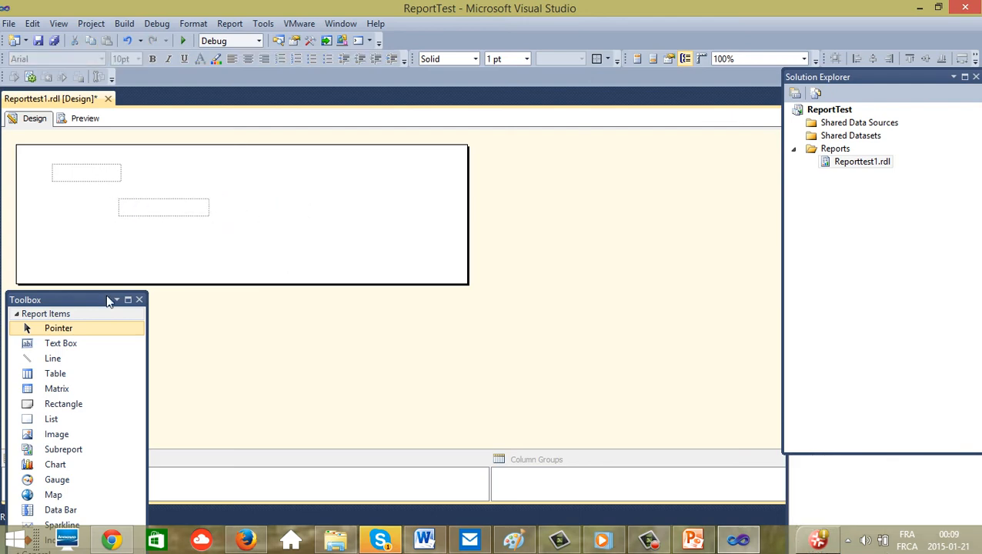
Insert a third text box below and to the right of the second and stretch it to about twice its width
click(69, 343)
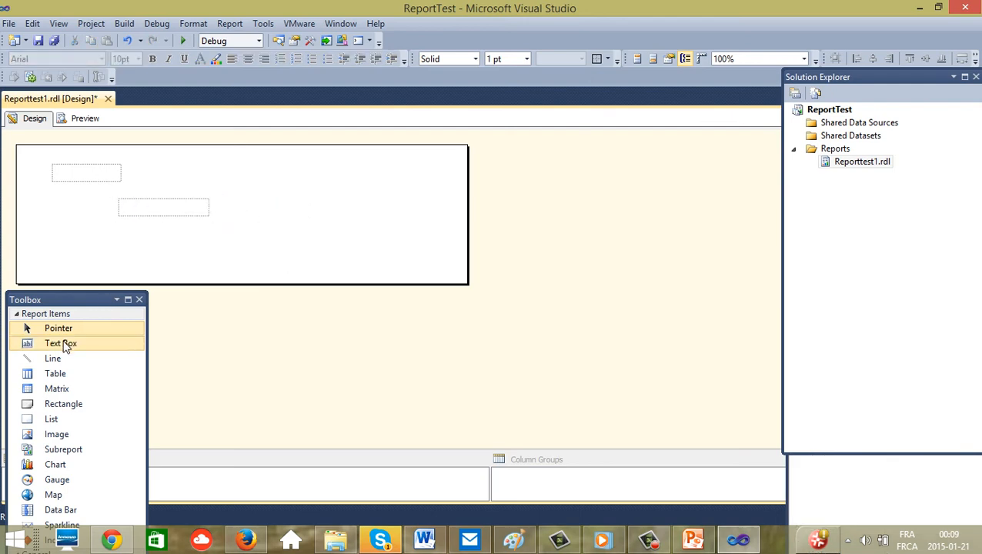
click(286, 210)
drag(297, 210, 221, 230)
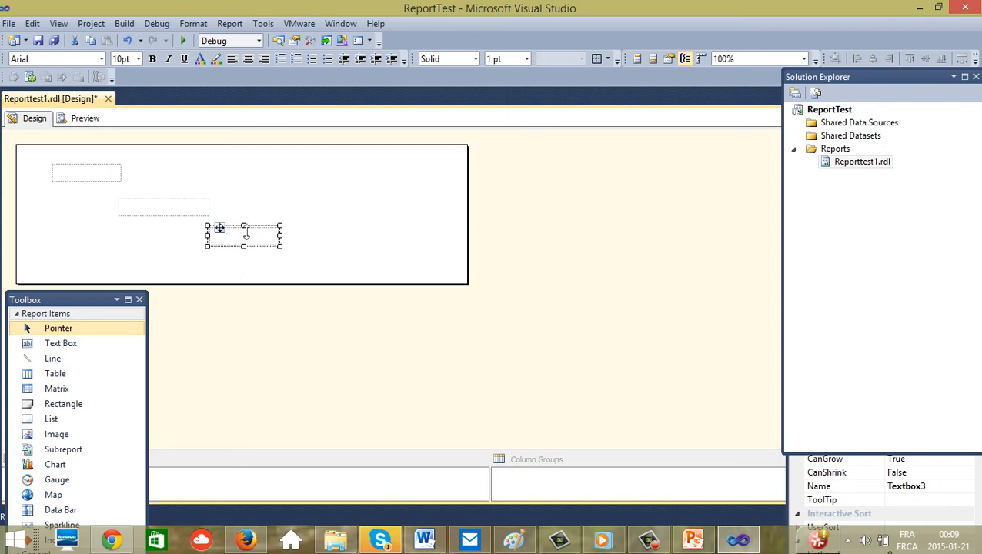
drag(289, 238, 366, 236)
click(287, 202)
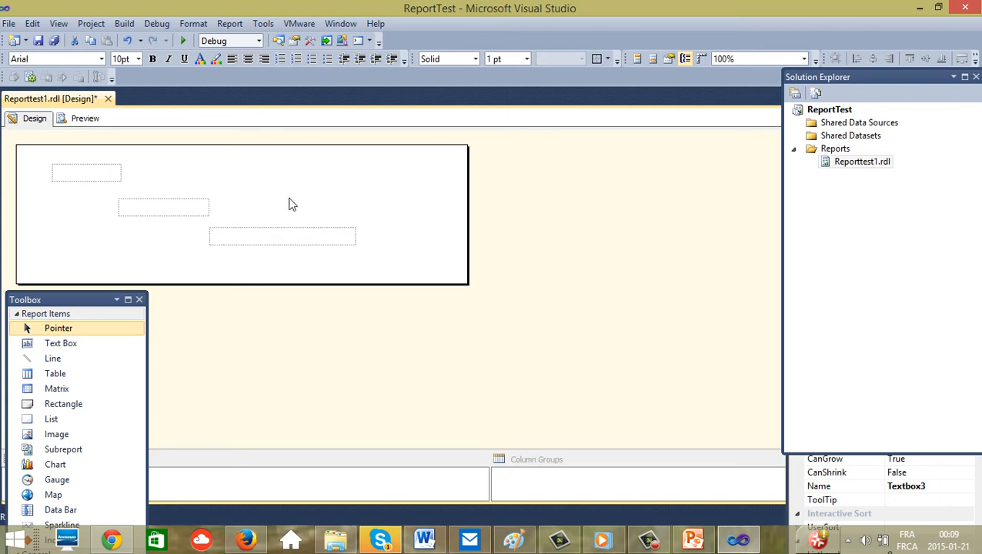
Widen the second text box and the first text box by extending their right edges
click(203, 210)
drag(216, 207, 278, 207)
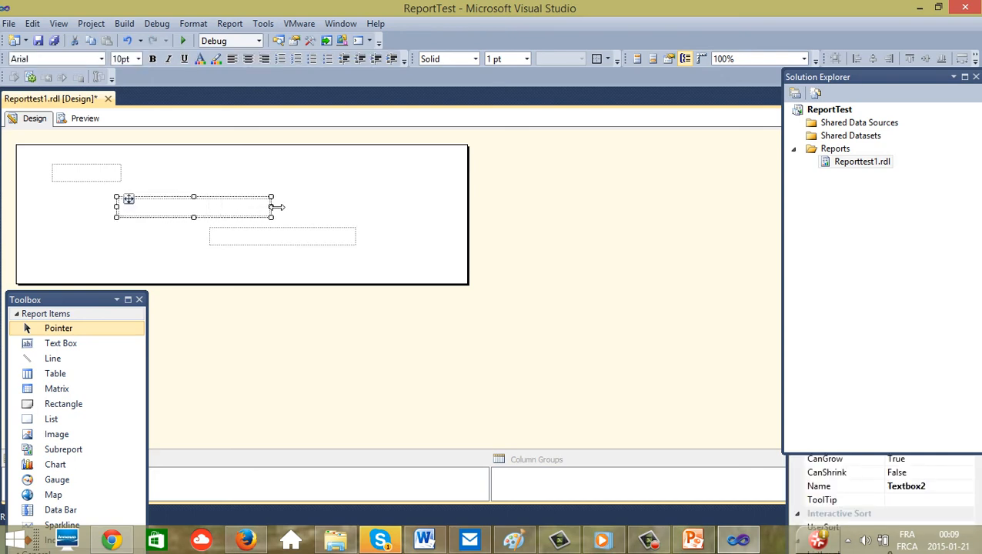
click(310, 208)
click(116, 172)
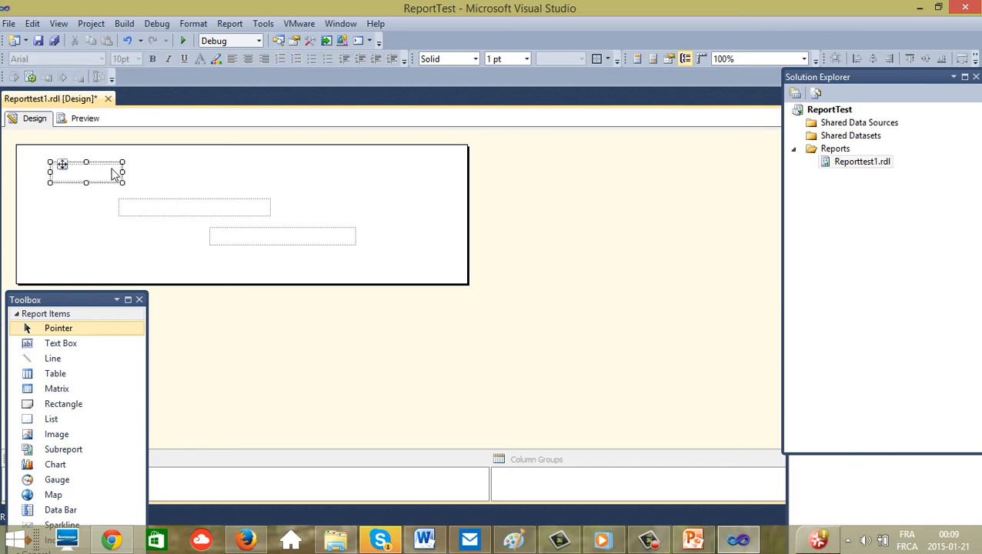
drag(123, 173, 160, 172)
click(219, 183)
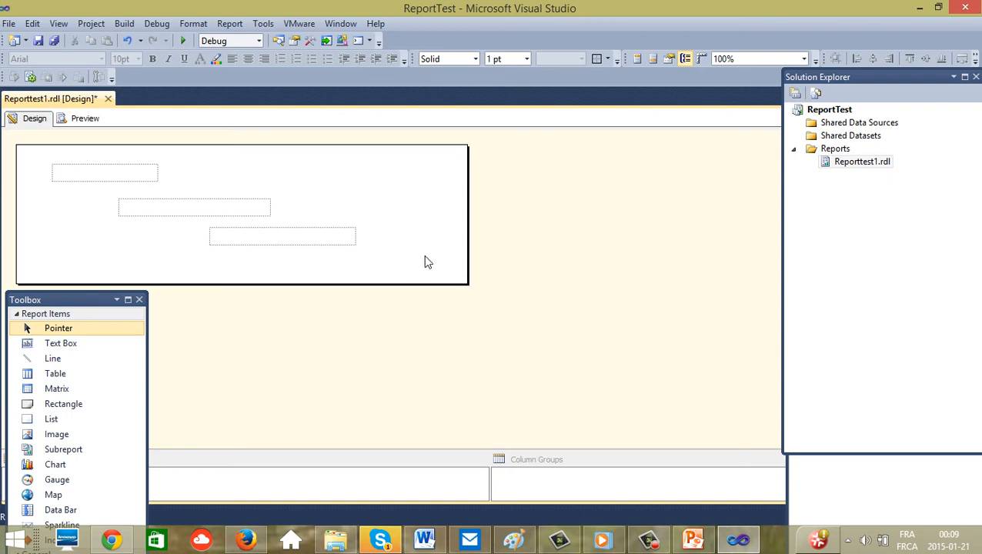
Select all three text boxes and move them together towards the upper-left corner of the report body
drag(385, 267, 31, 160)
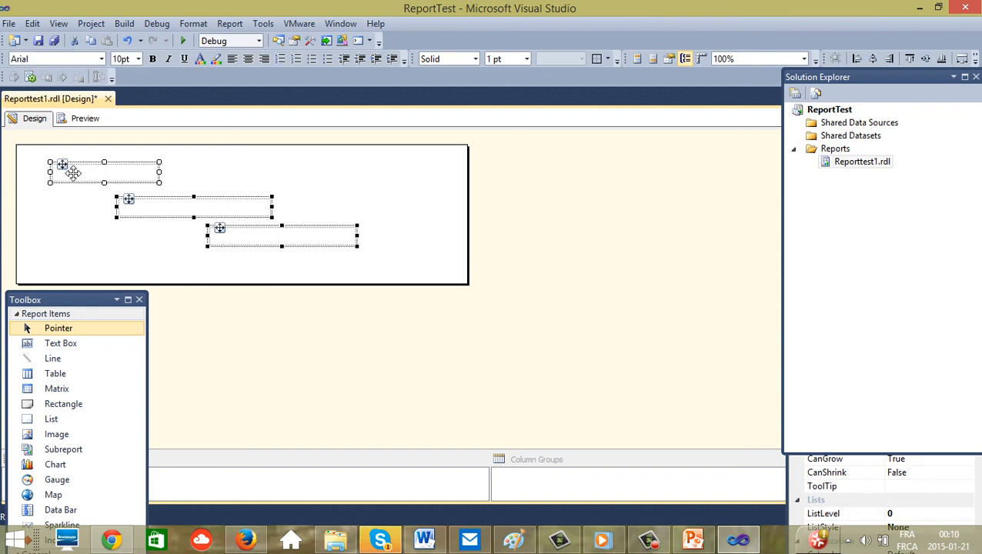
drag(73, 173, 40, 160)
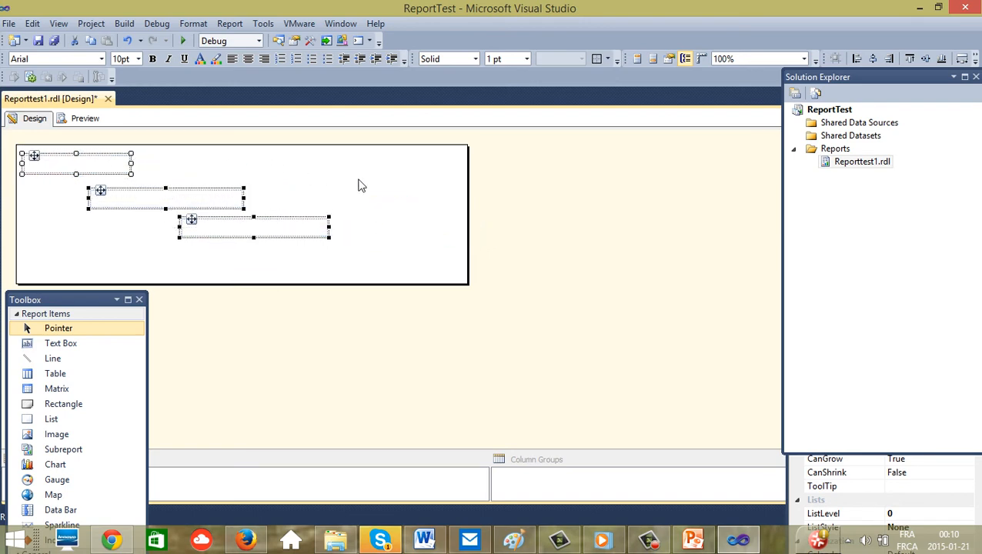
click(375, 210)
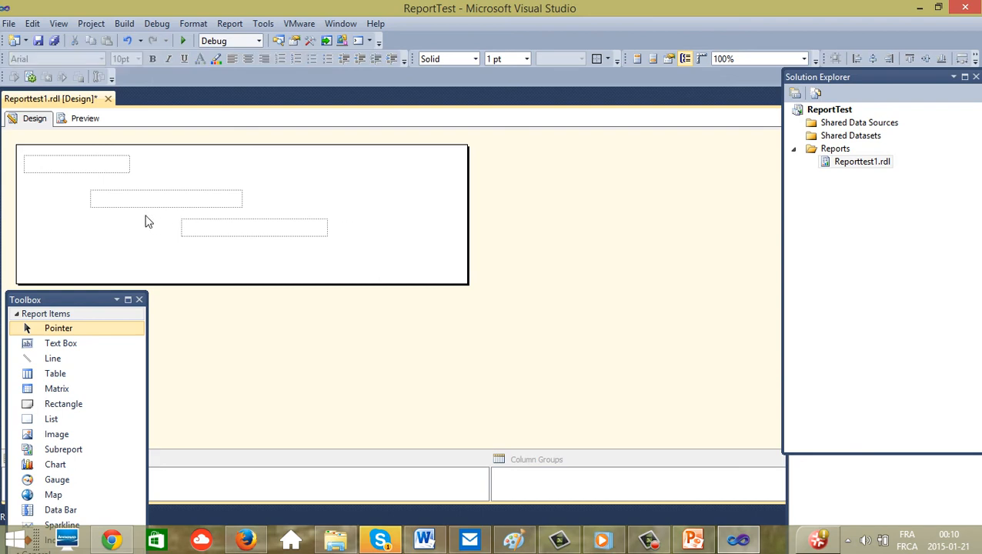
Line up the second and third text boxes in one row beside the first, and widen the report body to the right
click(122, 198)
drag(102, 194, 156, 173)
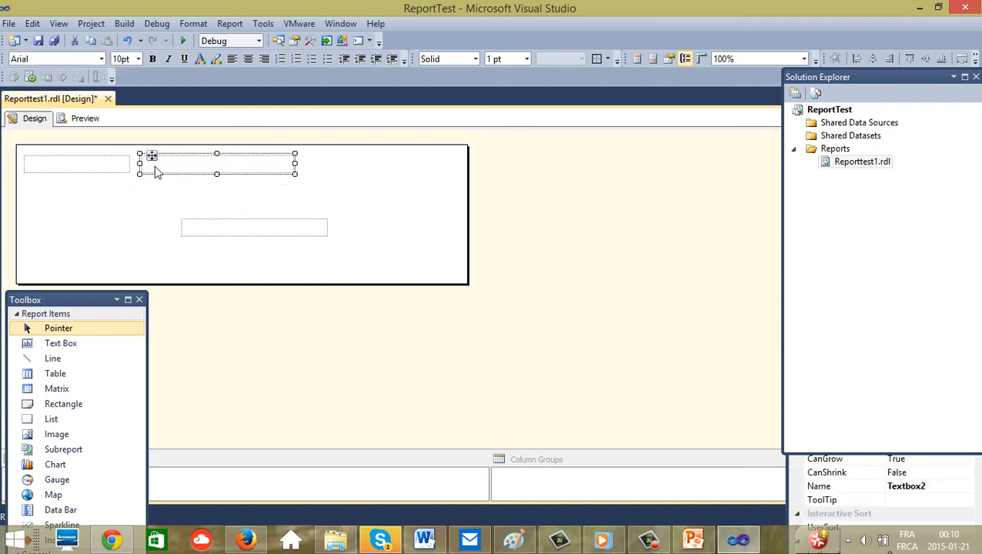
click(185, 222)
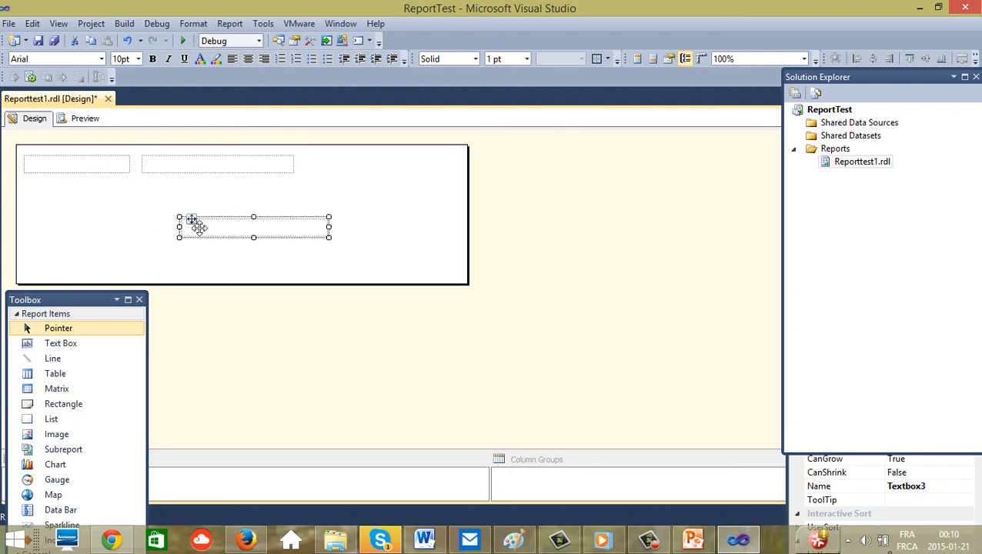
drag(192, 221, 330, 169)
click(348, 232)
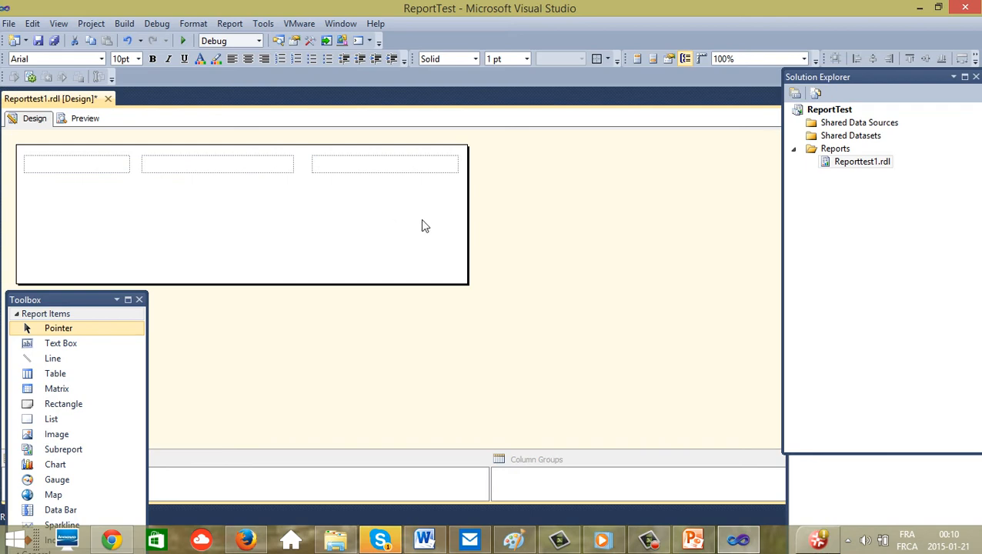
drag(478, 216, 548, 208)
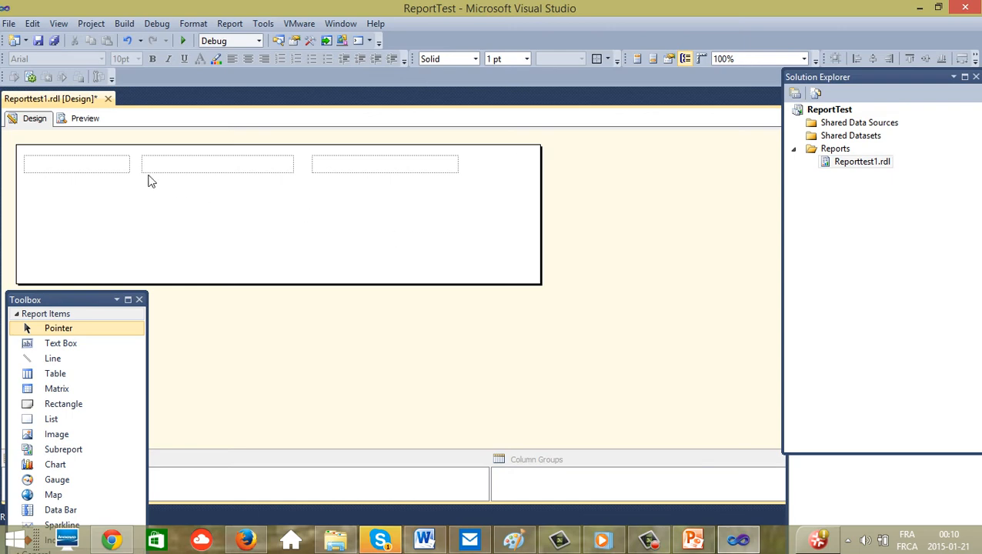
Enter the texts Citoyen1, Citoyen2 and Citoyen3 in the three text boxes, from left to right
click(95, 165)
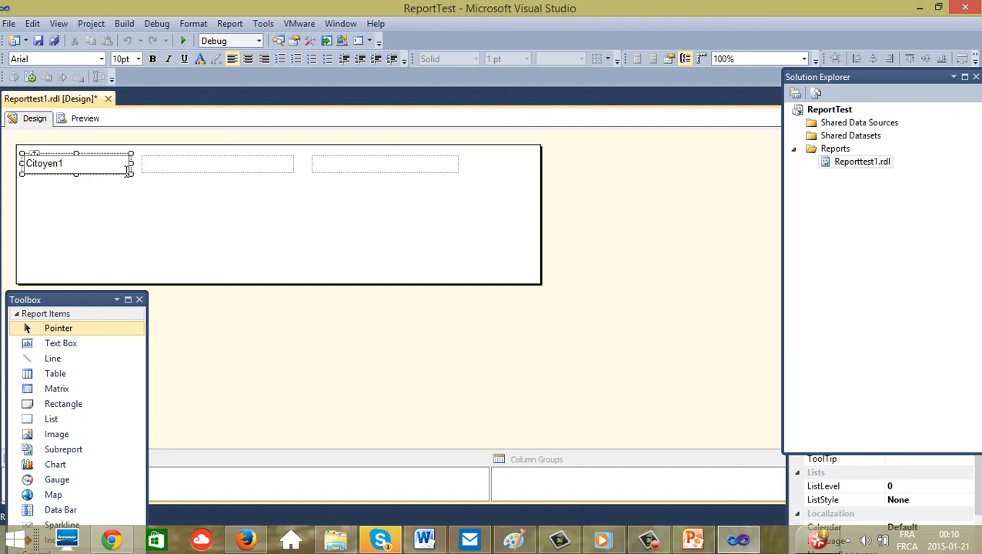
click(183, 164)
click(189, 164)
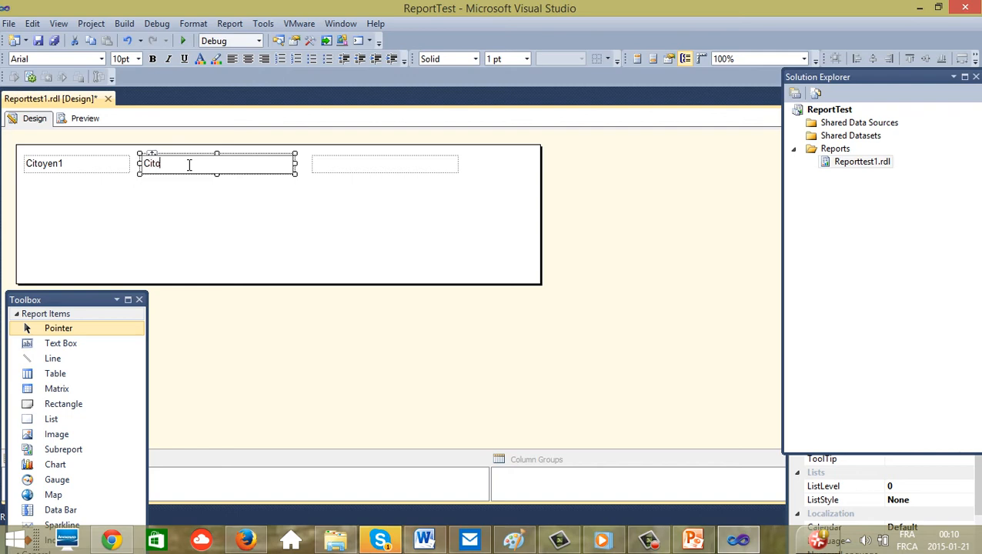
click(375, 166)
click(354, 166)
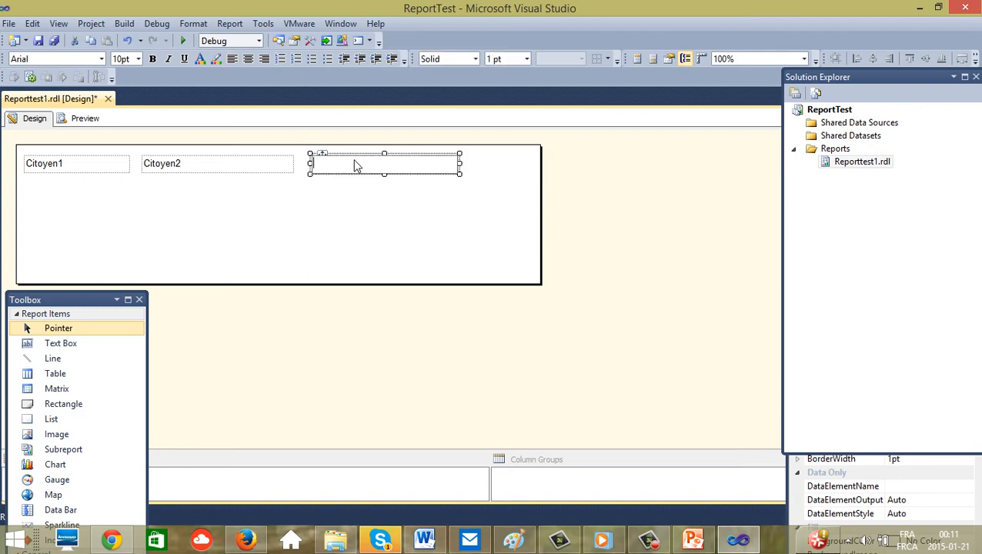
click(367, 198)
Format the Citoyen1 text box with 12pt bold, centred text
click(63, 171)
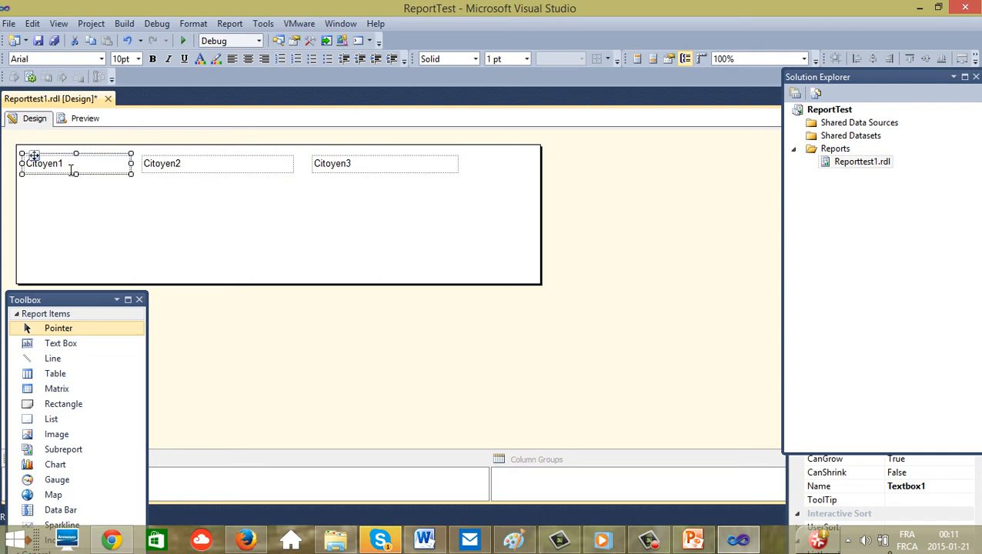
drag(72, 171, 33, 171)
click(72, 167)
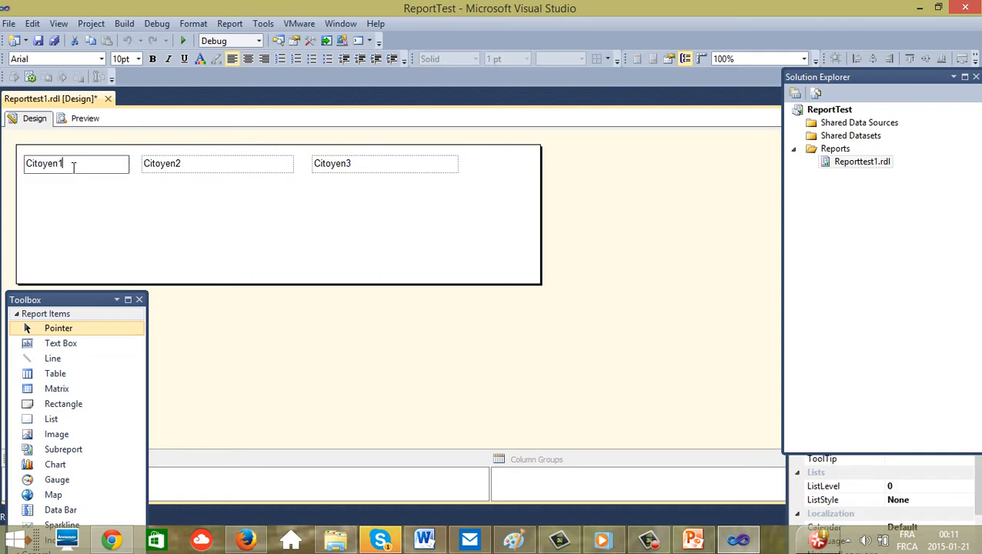
click(31, 156)
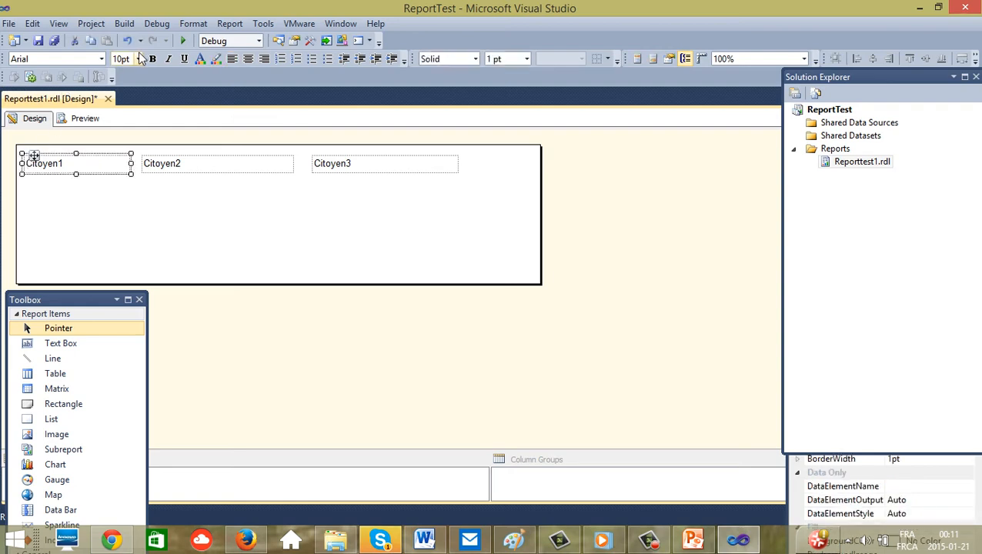
click(139, 58)
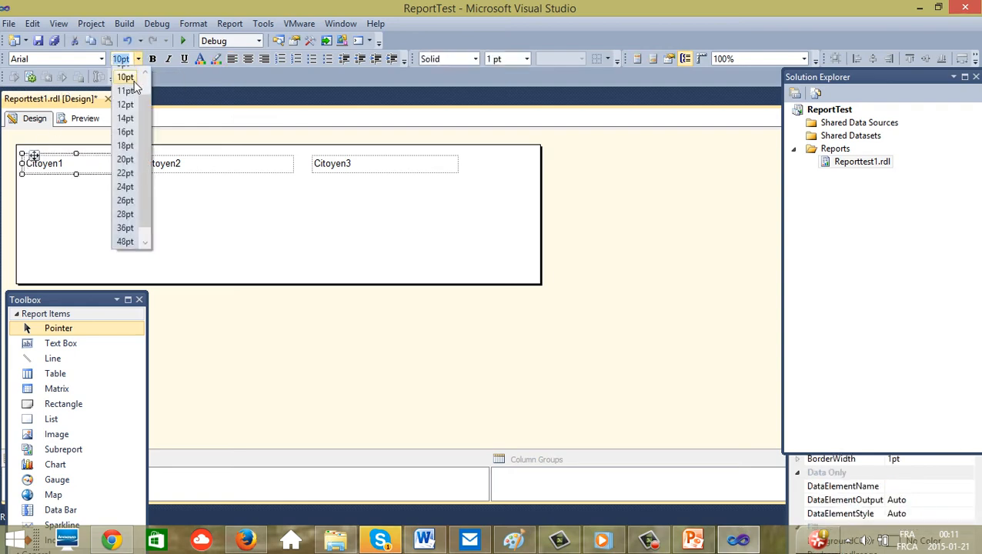
click(128, 105)
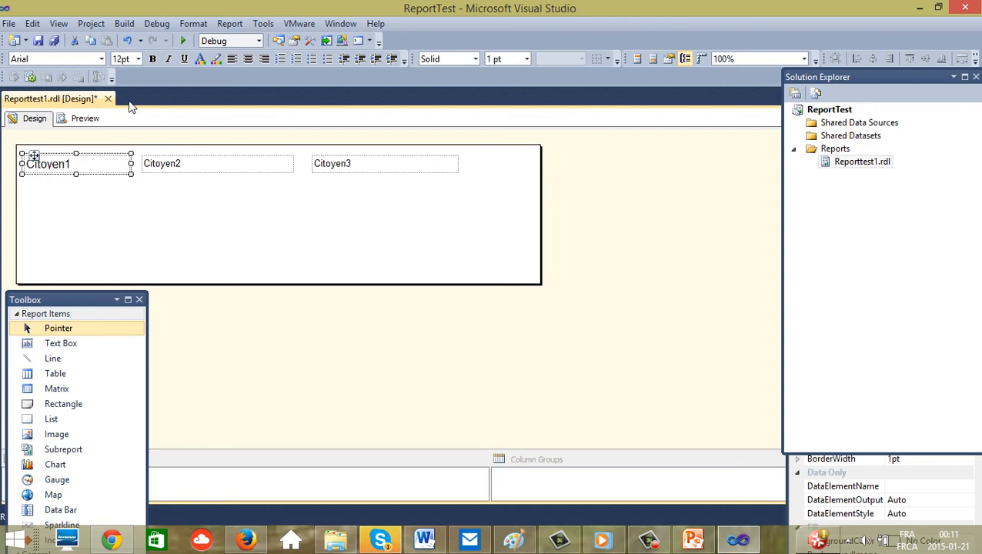
click(153, 60)
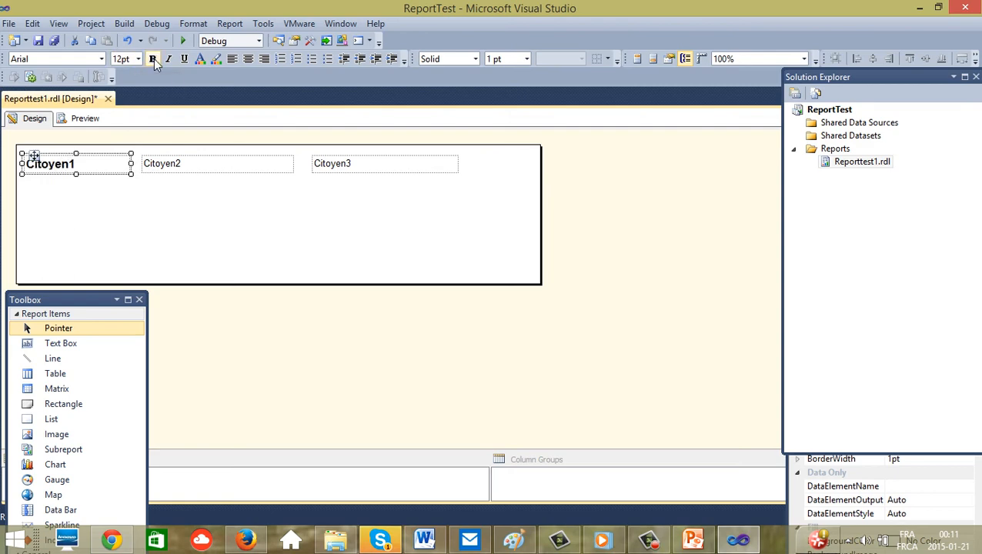
click(247, 62)
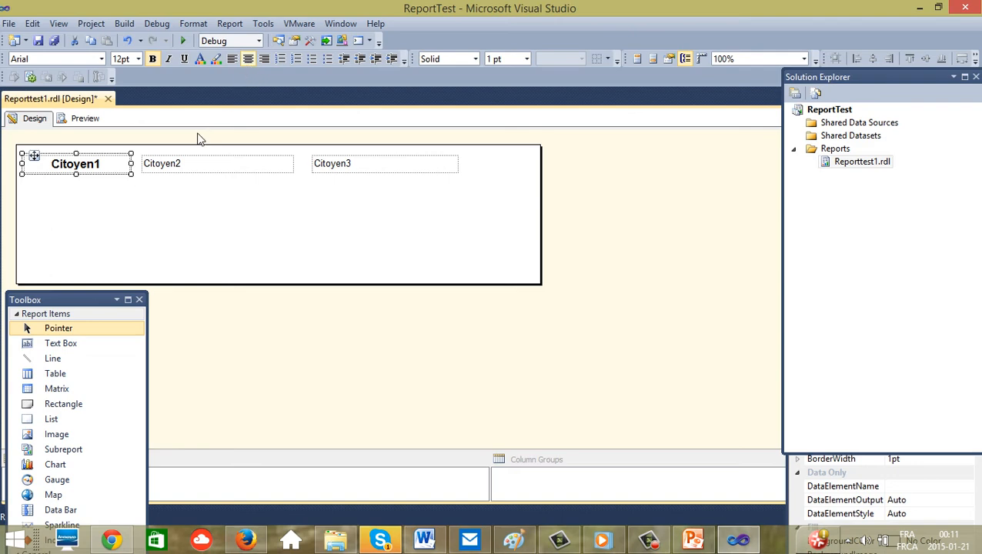
Format the Citoyen2 text as 12pt, bold and centred
click(183, 167)
click(182, 168)
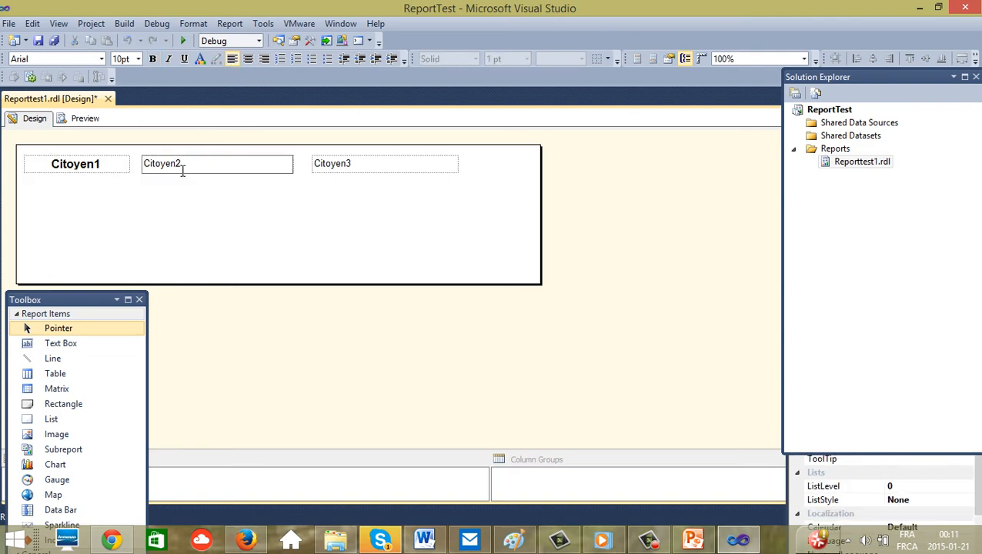
drag(191, 171, 149, 173)
click(139, 58)
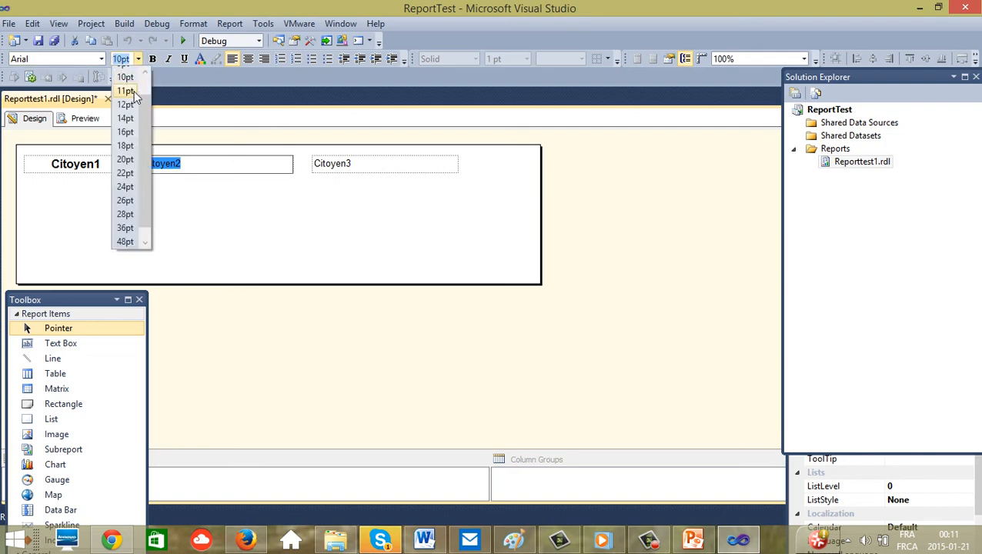
click(125, 105)
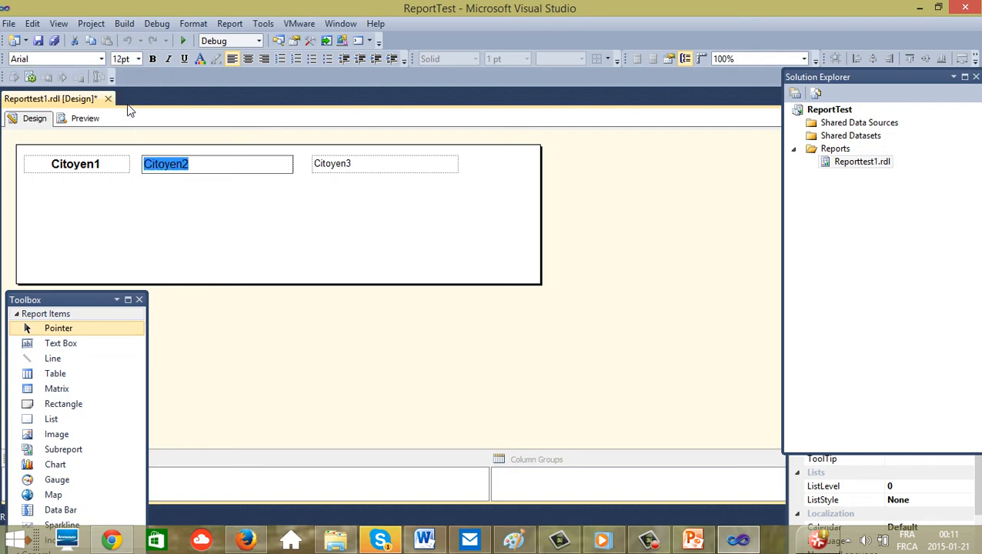
click(152, 60)
click(248, 58)
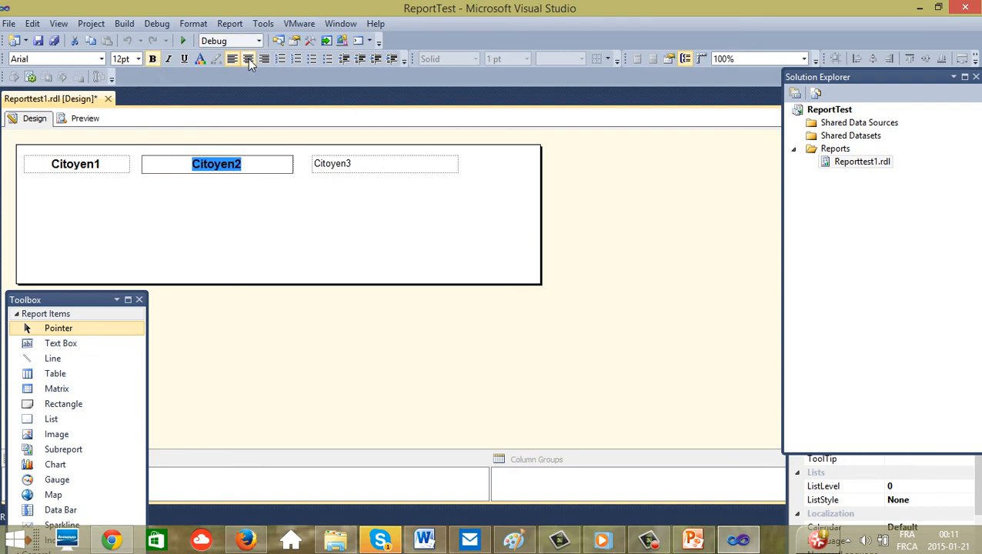
Format the Citoyen3 text box with a 12pt font size, bold and centred alignment
click(364, 165)
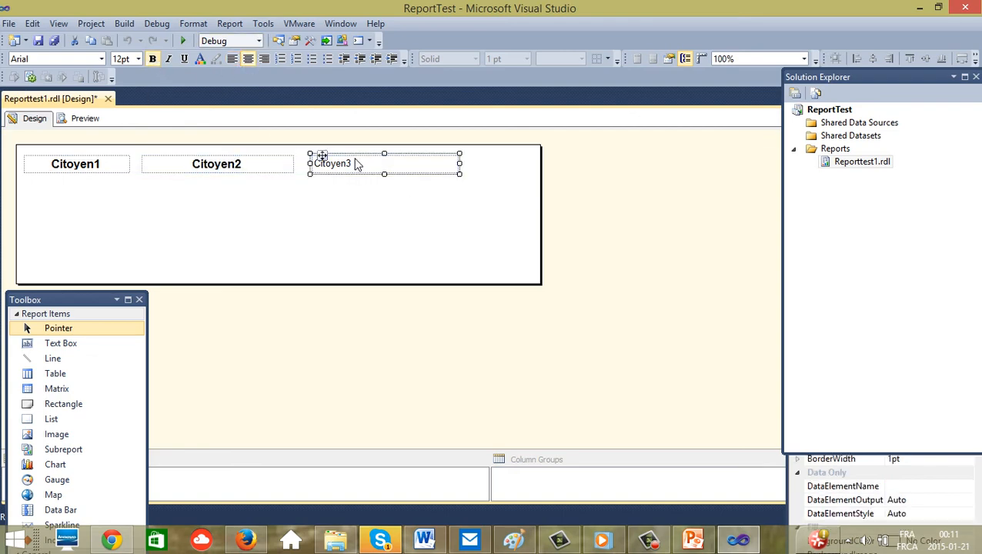
click(138, 59)
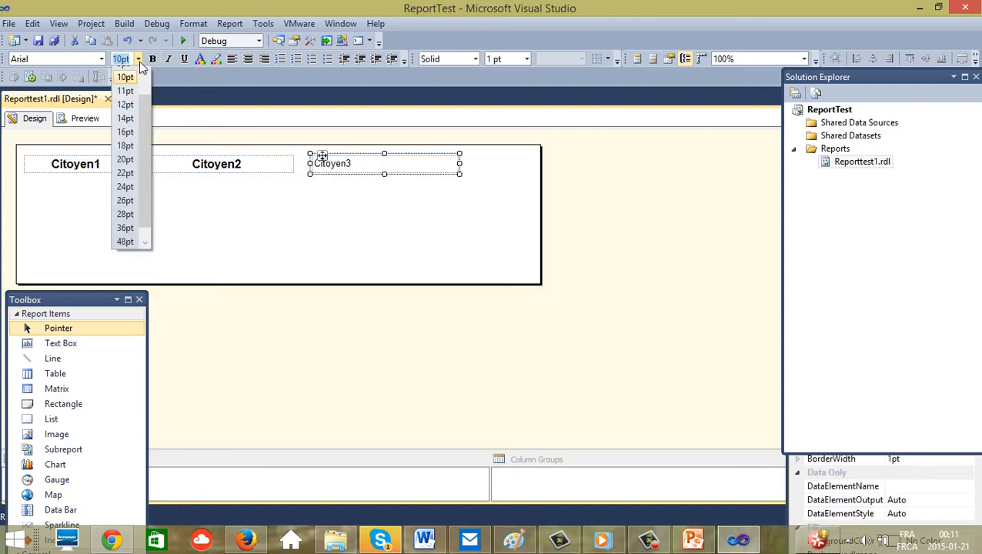
click(130, 104)
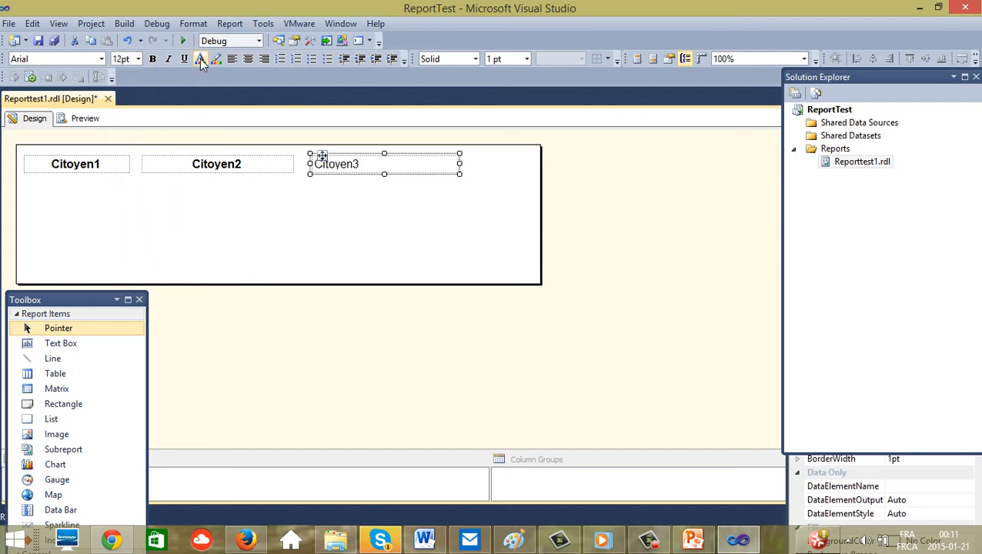
click(152, 59)
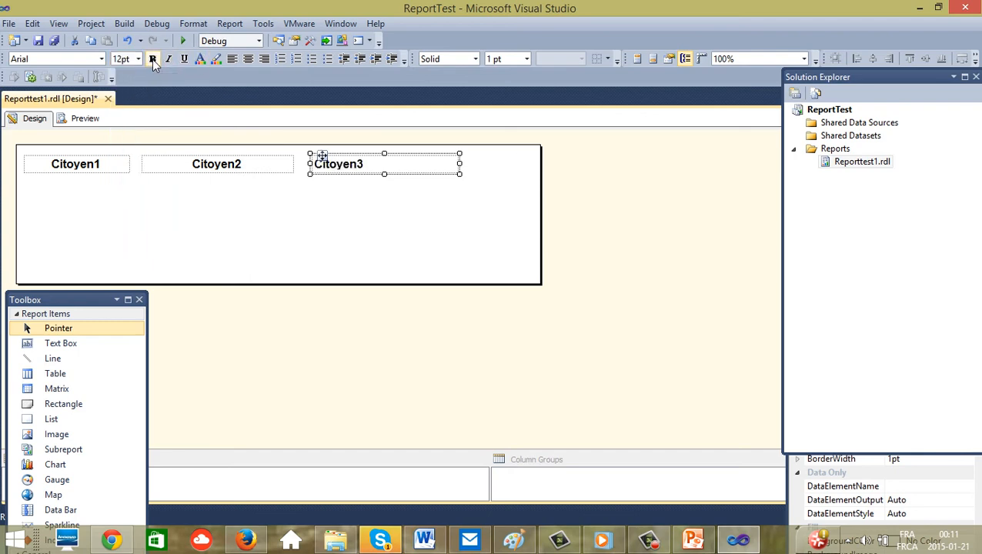
click(248, 61)
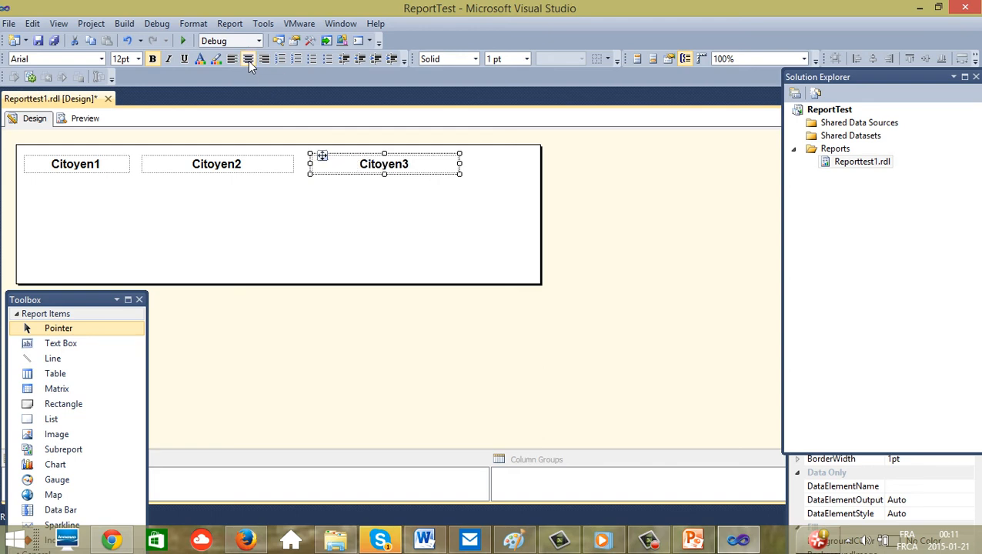
click(101, 59)
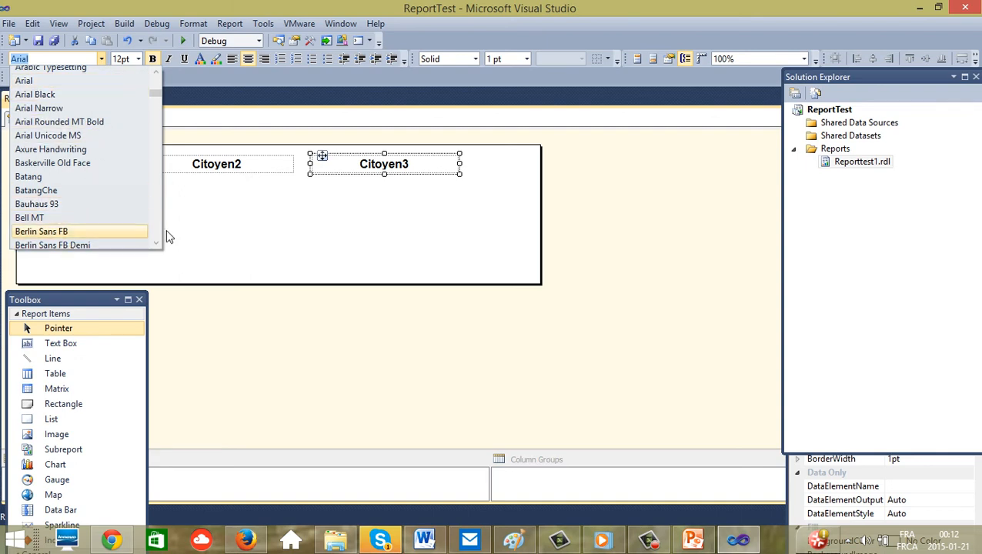
click(363, 239)
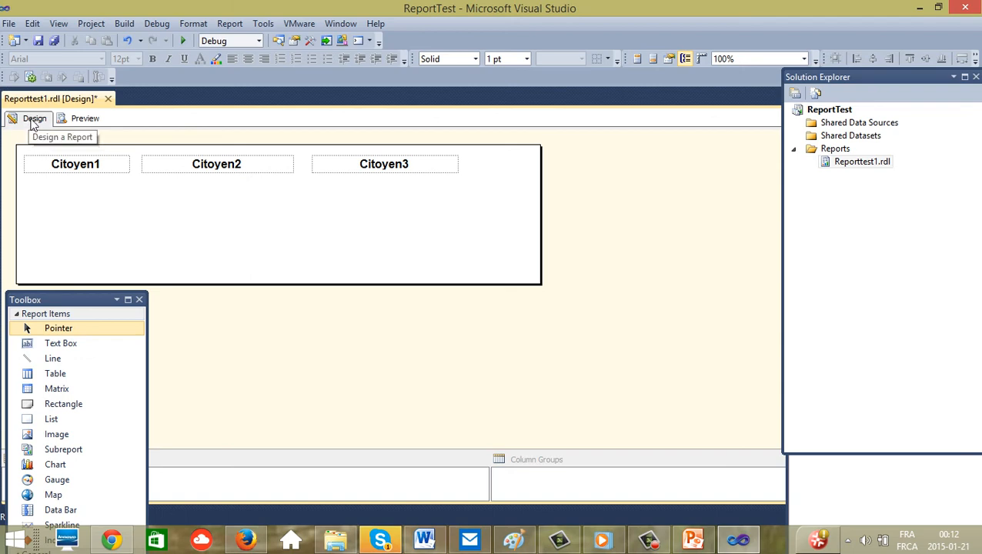
Preview the report, move the floating Toolbox clear of the headings, and return to the design view
click(85, 123)
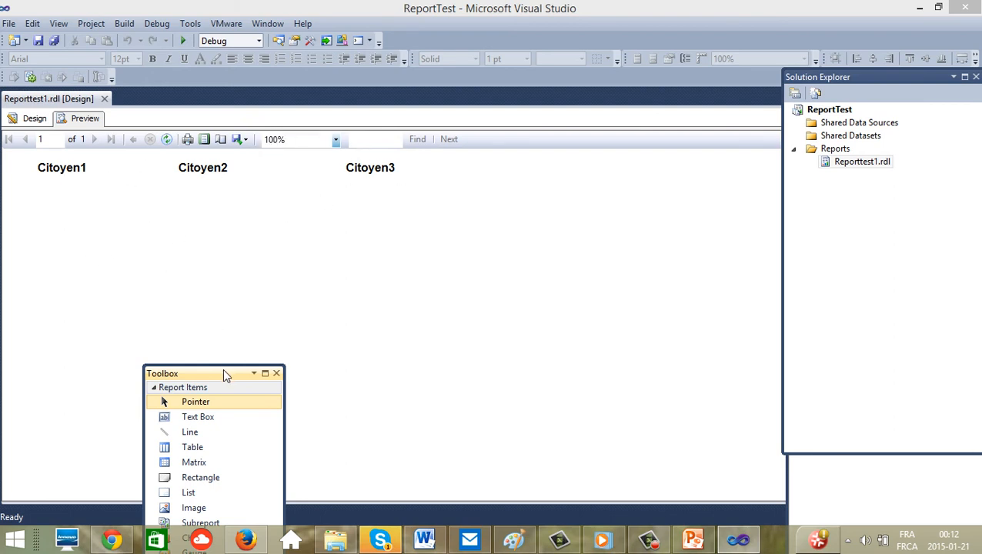
drag(224, 373, 85, 285)
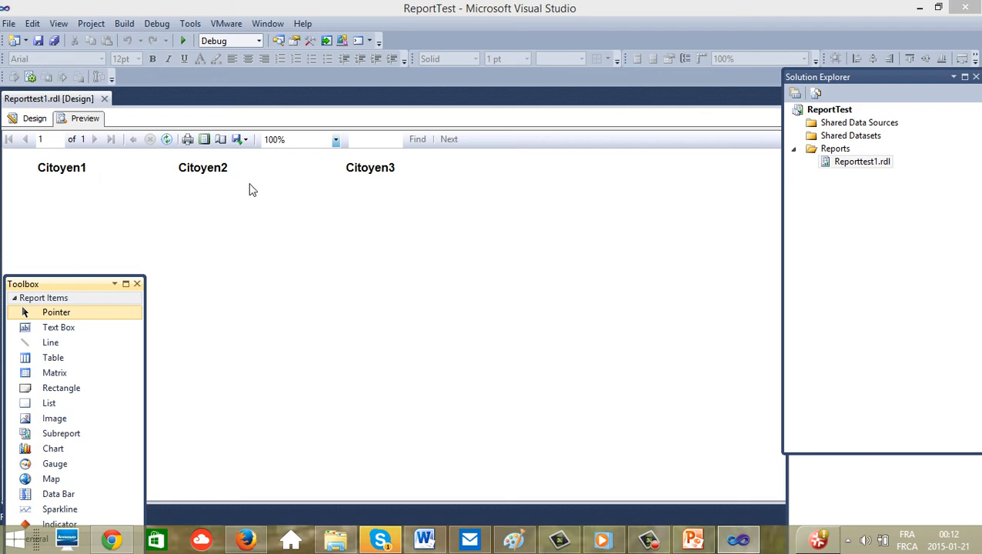
click(33, 122)
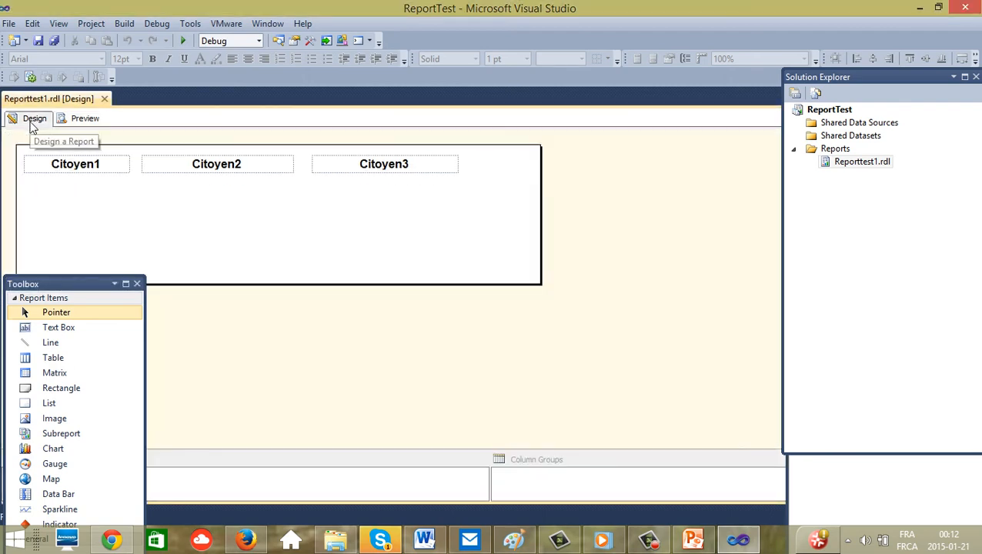
Open the background colour chooser for the Citoyen1 text box
click(118, 165)
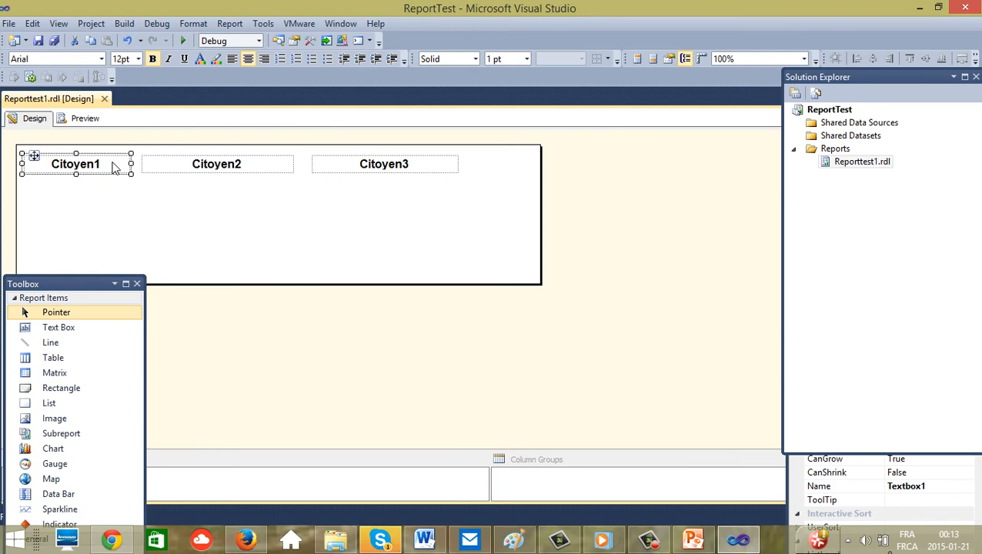
click(219, 61)
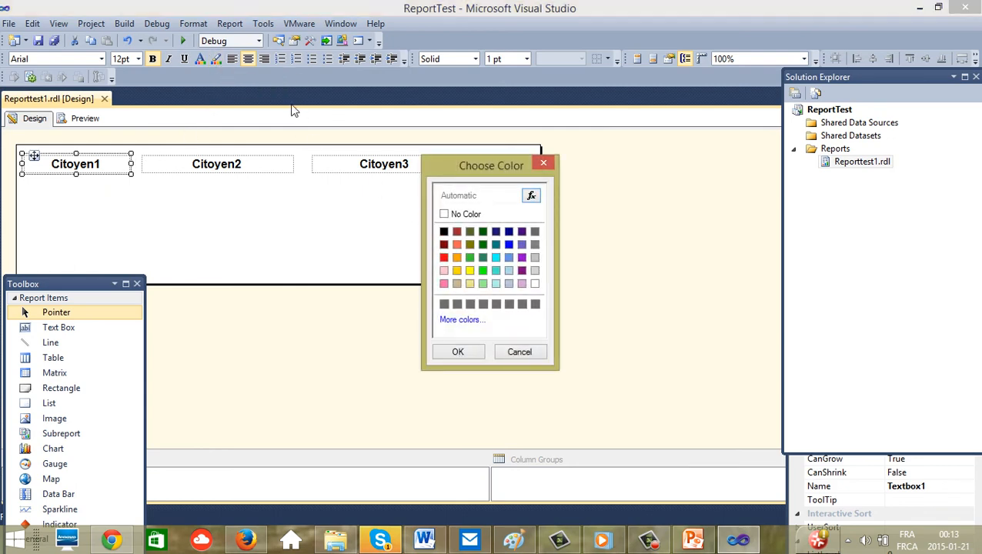
click(544, 164)
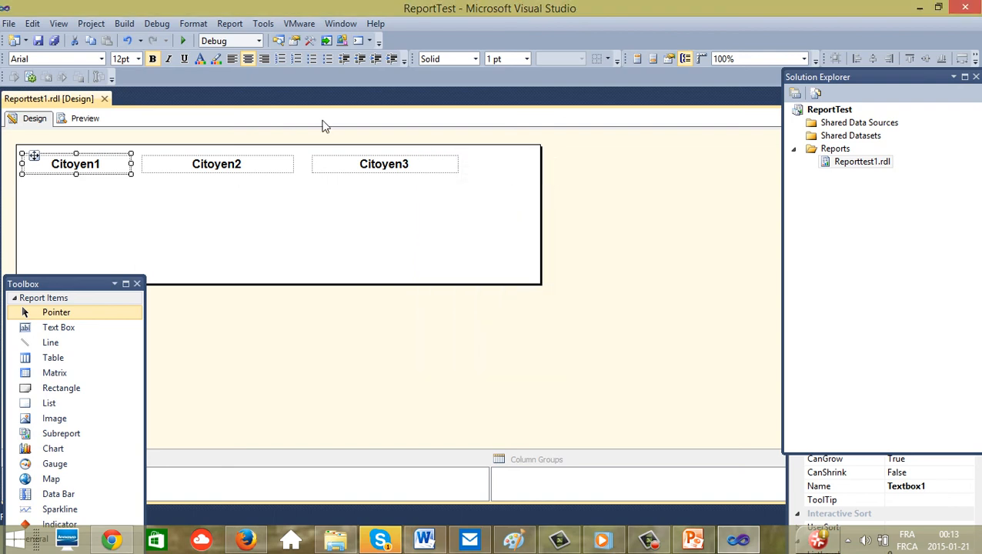
click(218, 65)
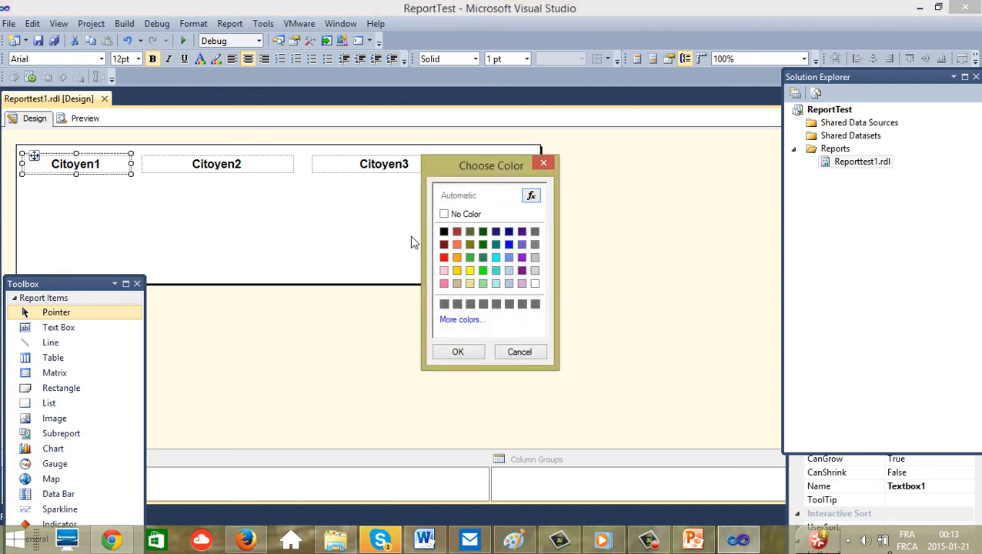
click(462, 320)
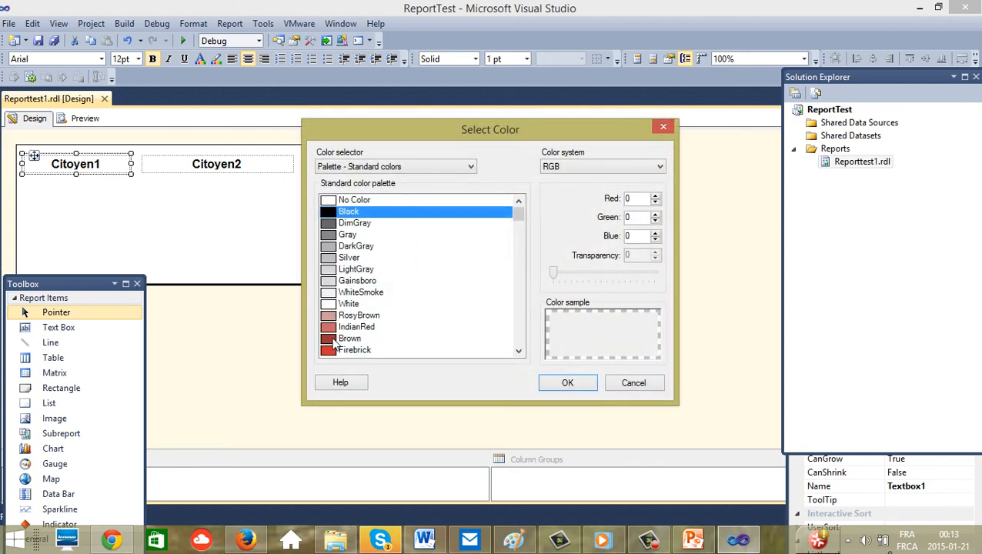
drag(523, 220, 521, 335)
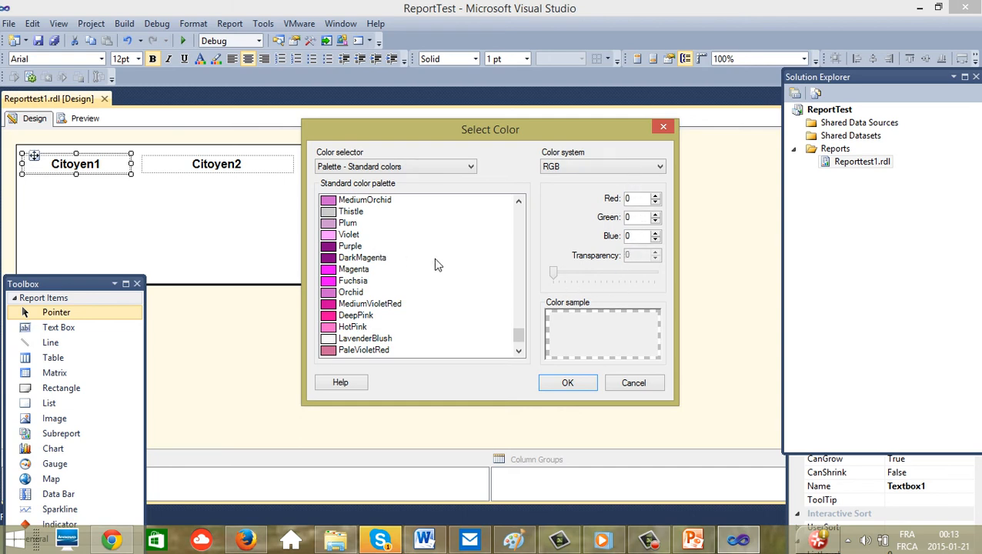
drag(521, 336, 512, 204)
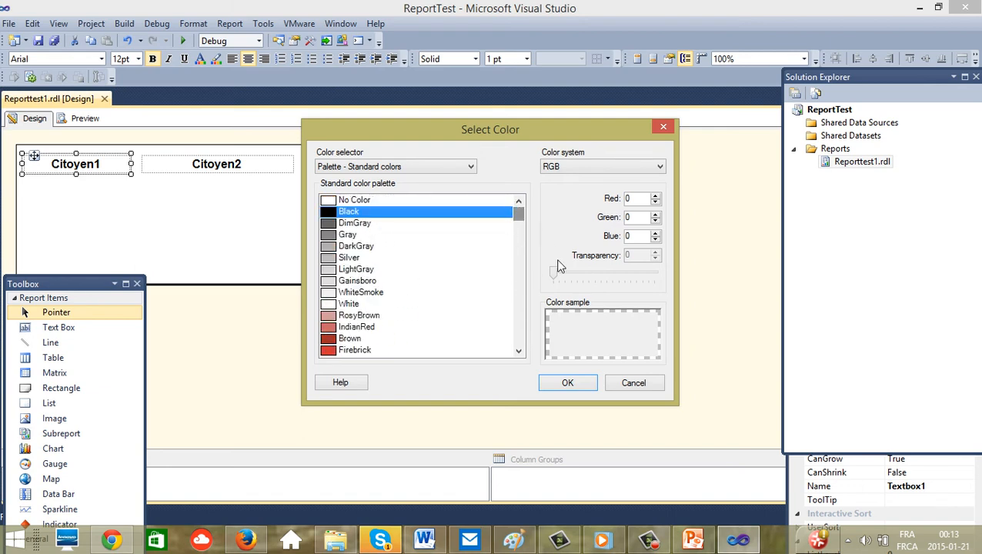
click(634, 384)
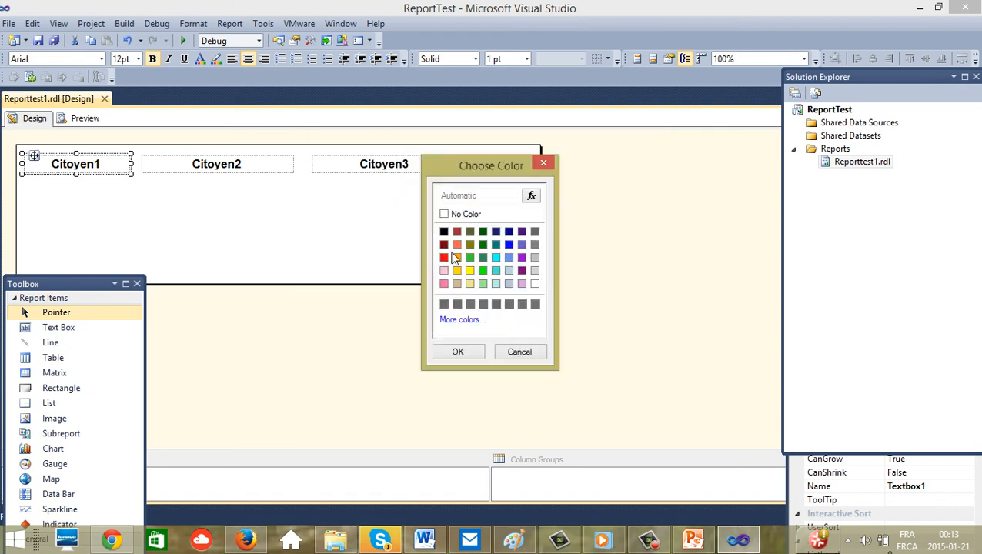
Set the background colour of the Citoyen1 text box to Cornflower Blue
click(509, 260)
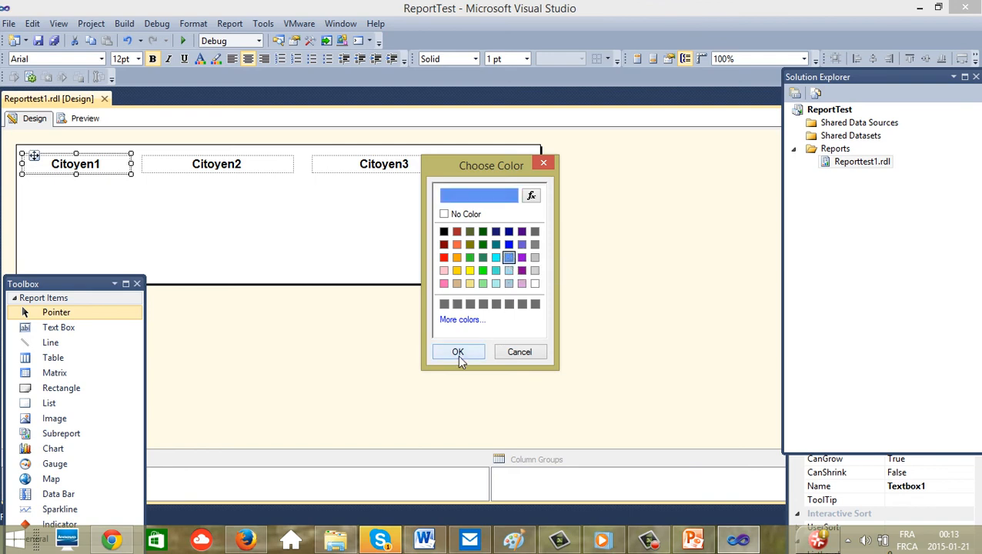
click(457, 353)
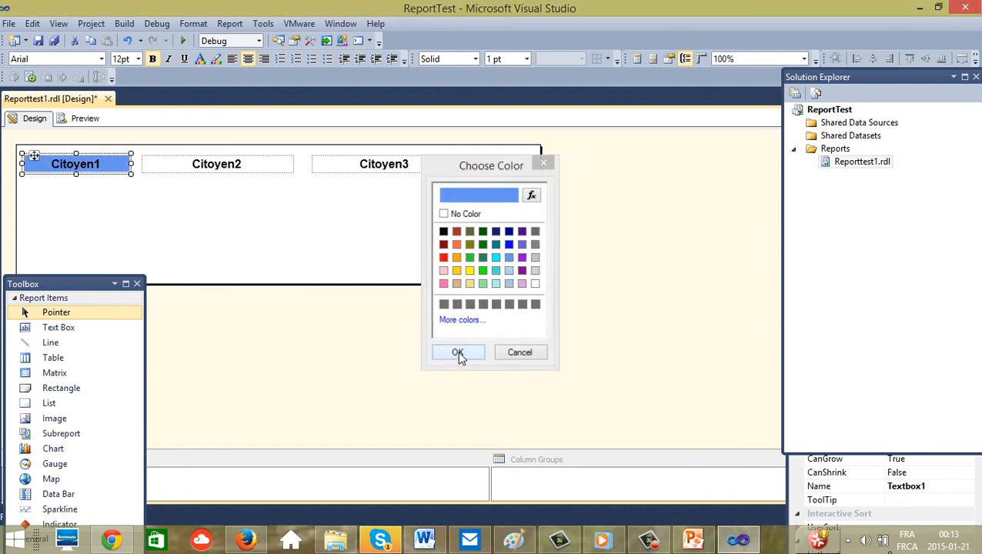
Set the fill colour of the Citoyen2 text box to Cornflower Blue in its text box properties
click(182, 163)
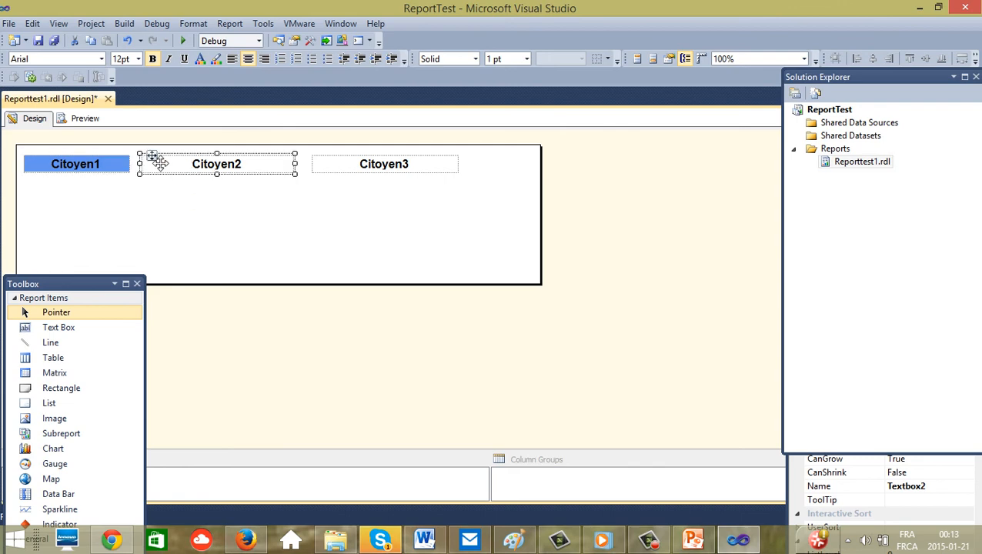
right_click(157, 161)
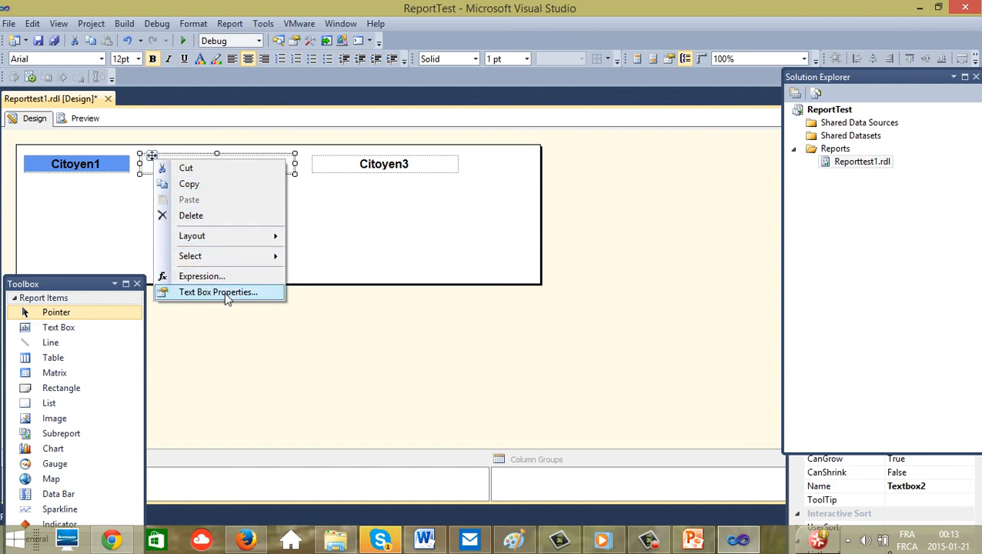
click(224, 293)
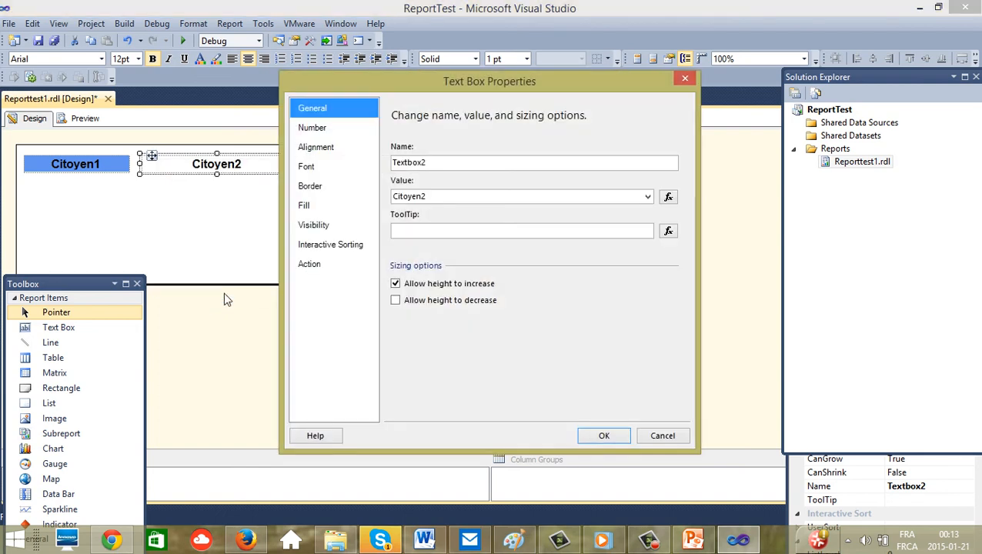
click(306, 206)
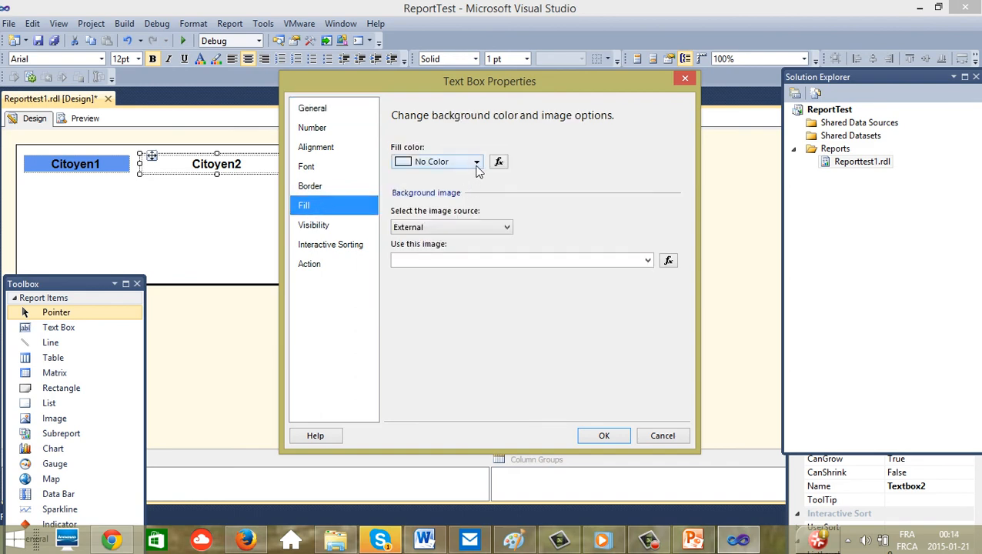
click(409, 167)
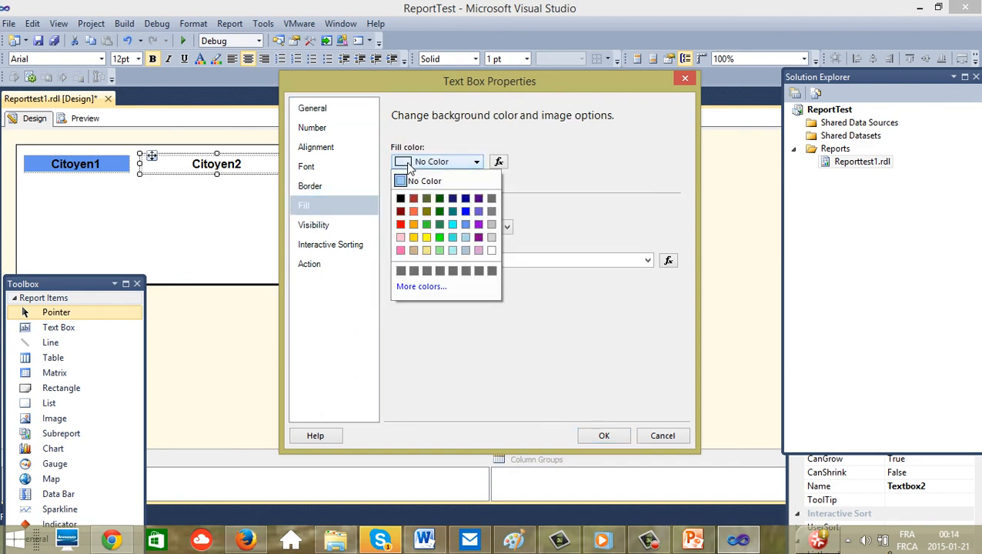
click(466, 225)
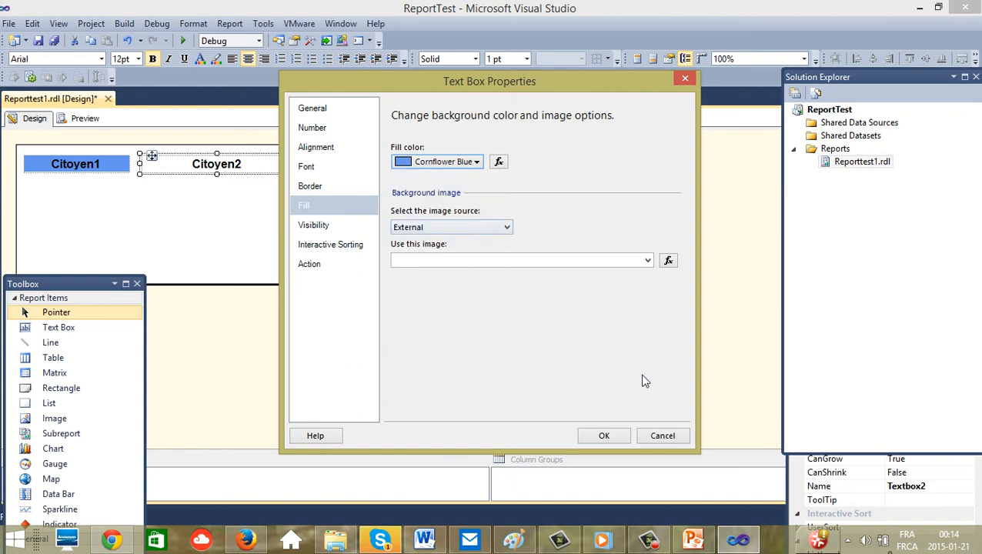
click(605, 436)
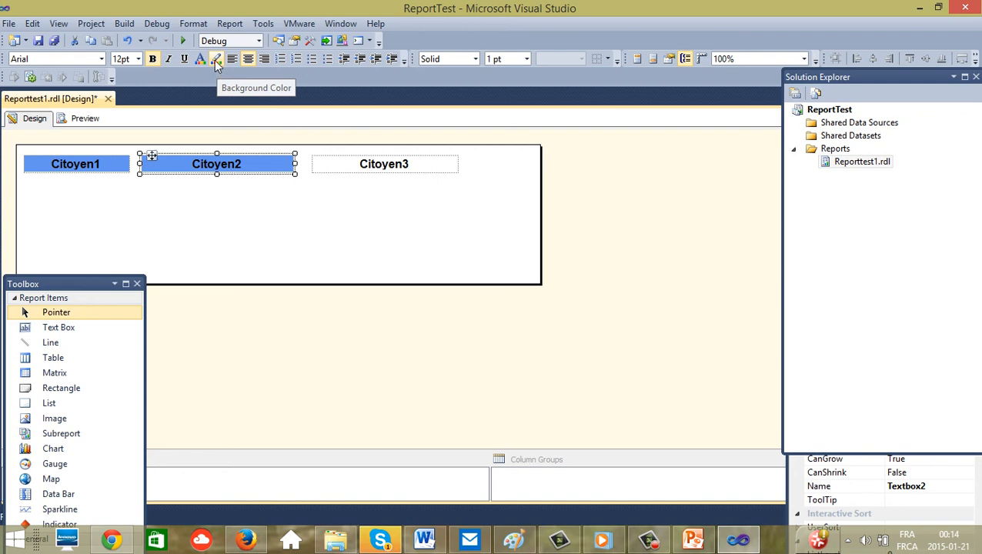
Give the Citoyen3 text box the same Cornflower Blue background colour as the other two headings
click(383, 175)
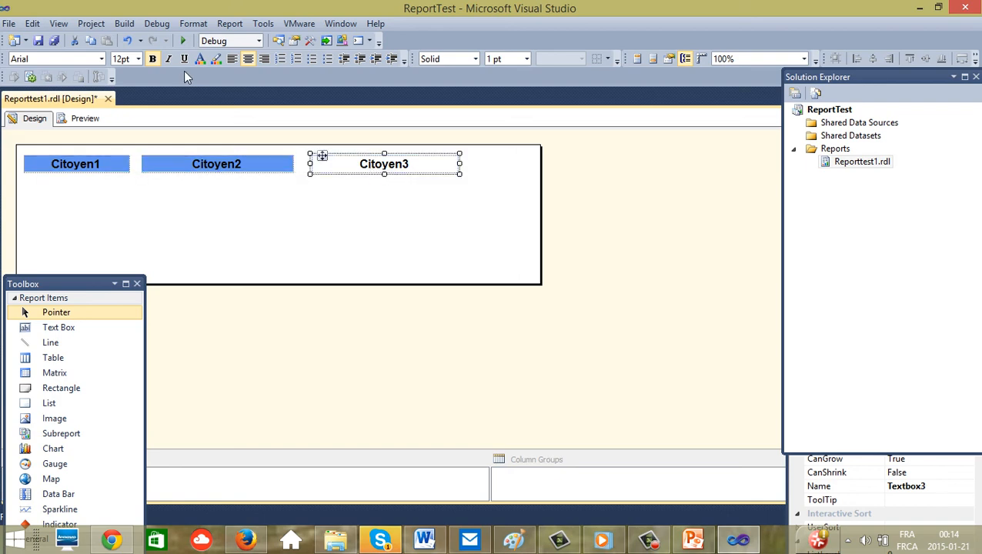
click(216, 60)
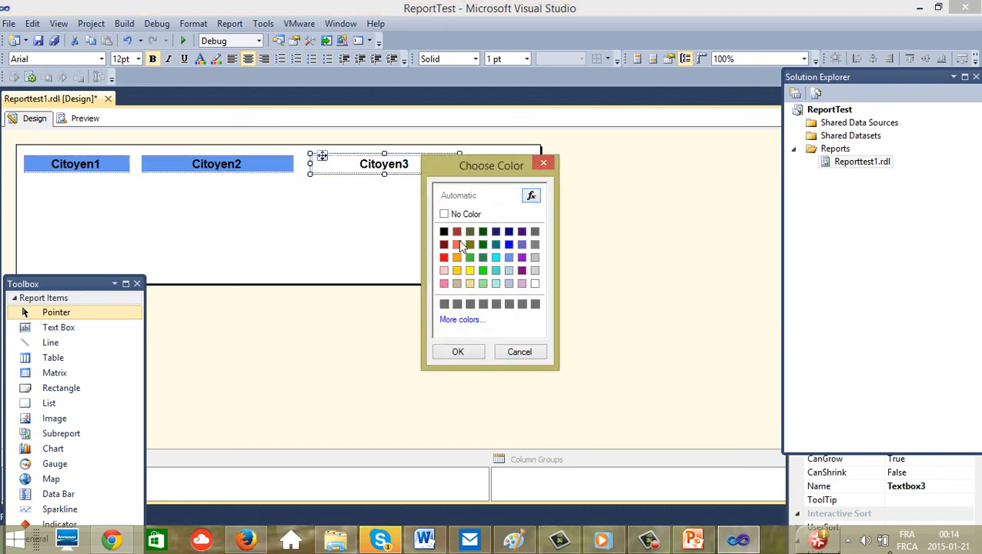
click(509, 257)
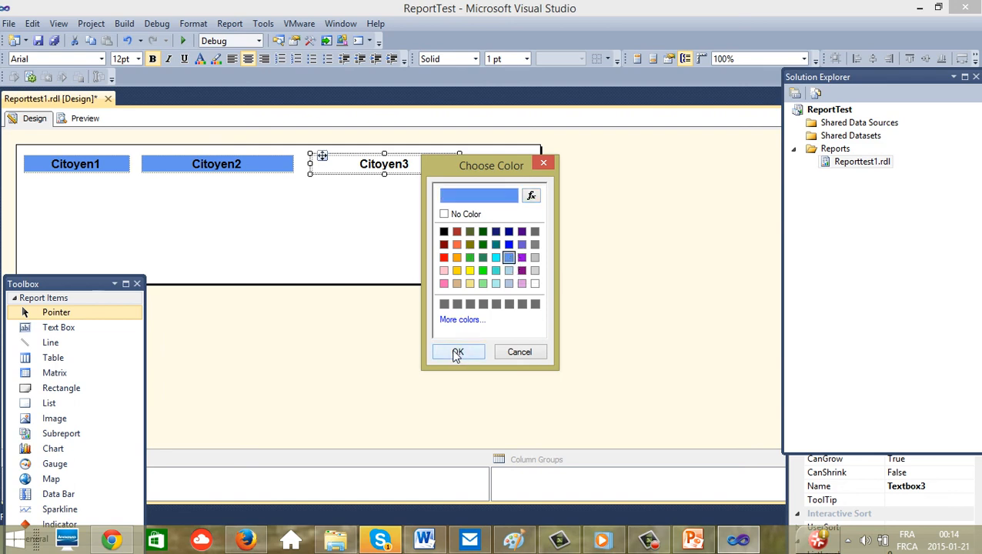
click(455, 351)
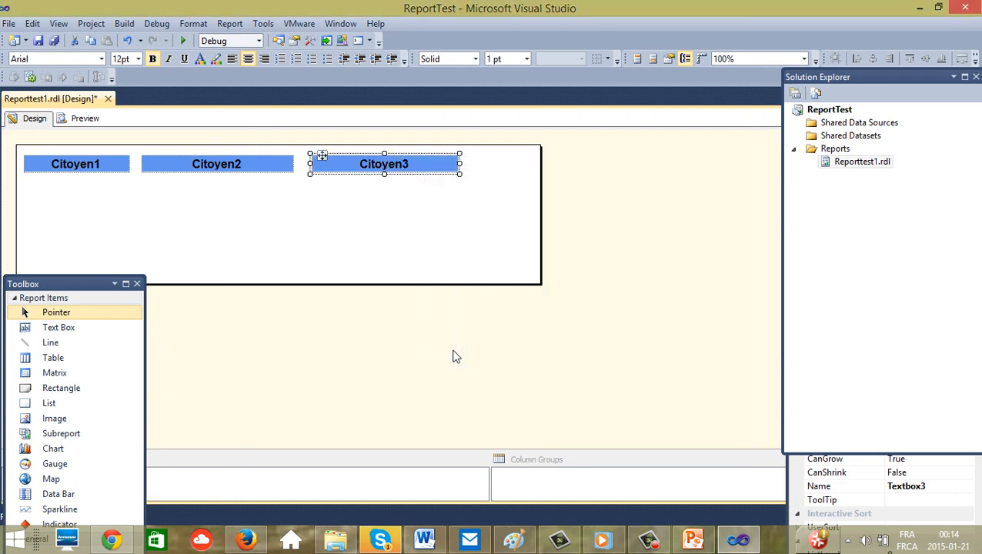
click(406, 222)
Move the Citoyen2 and Citoyen3 text boxes left so the three headings sit close together in one row
click(146, 170)
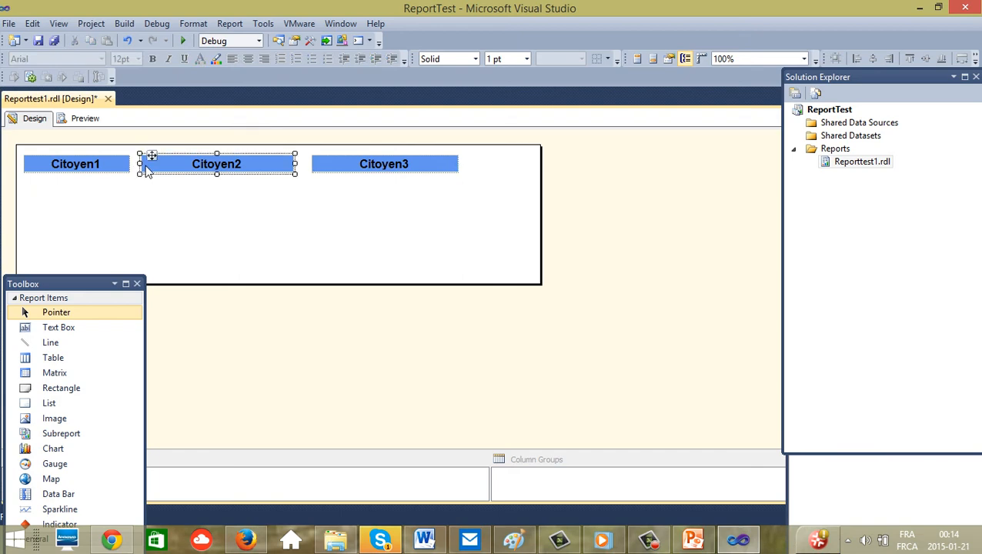
click(33, 166)
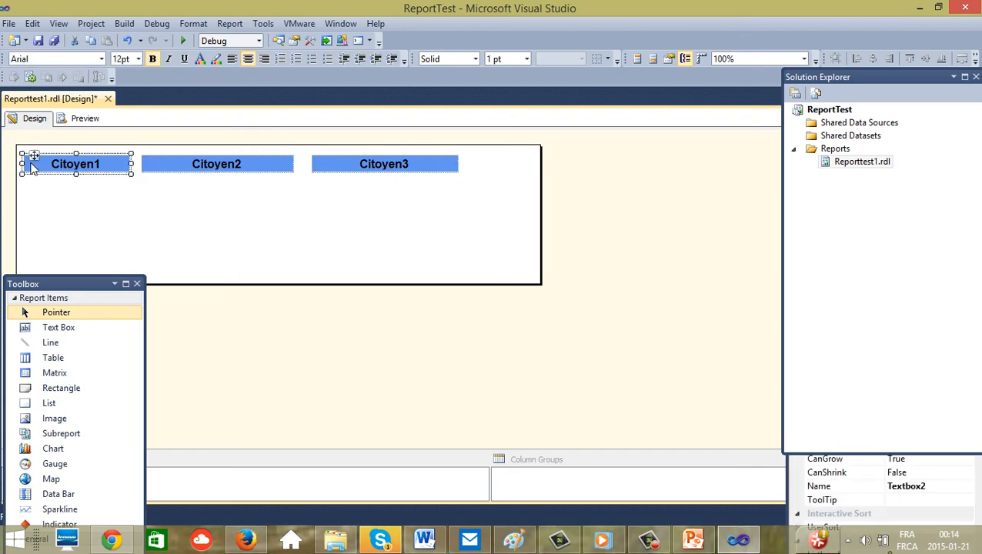
click(22, 164)
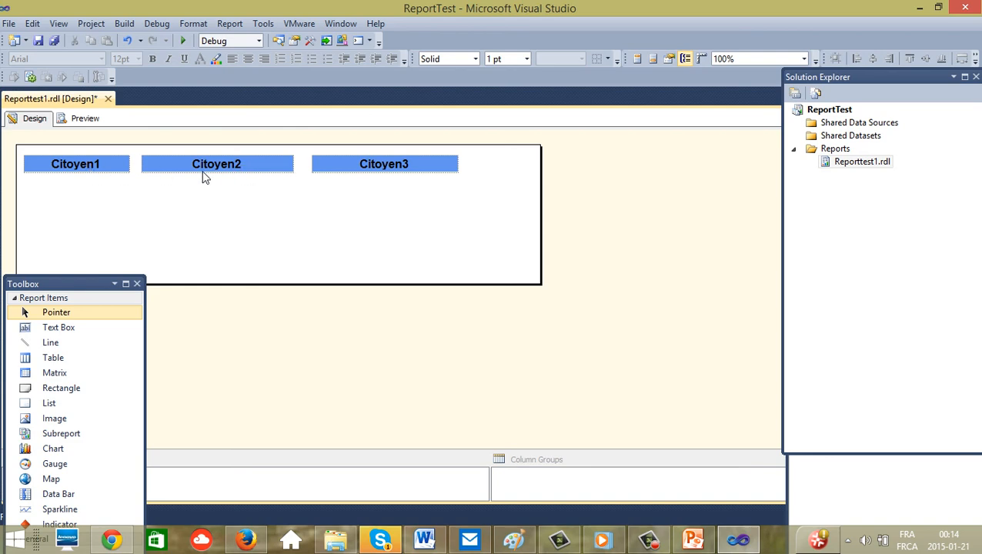
click(166, 170)
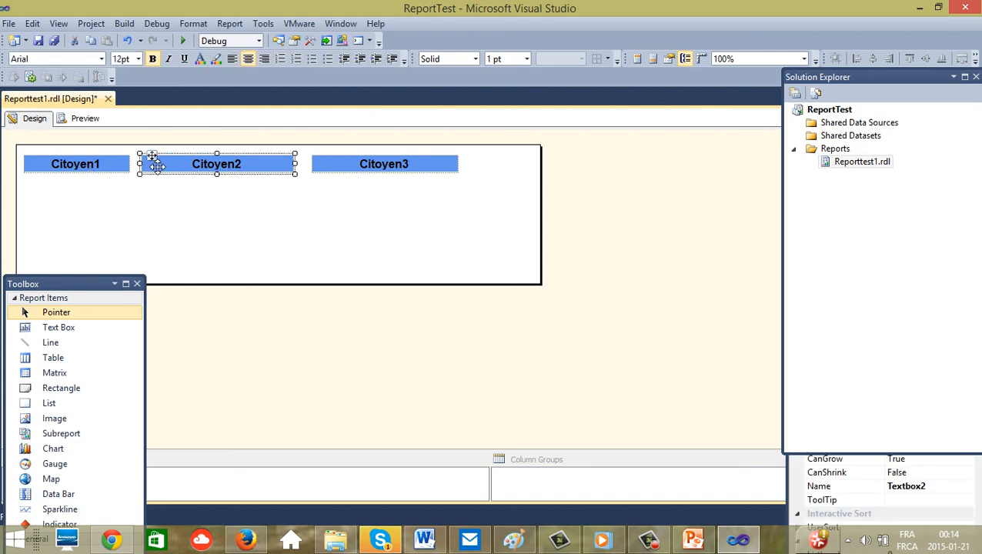
drag(154, 163, 146, 163)
click(334, 164)
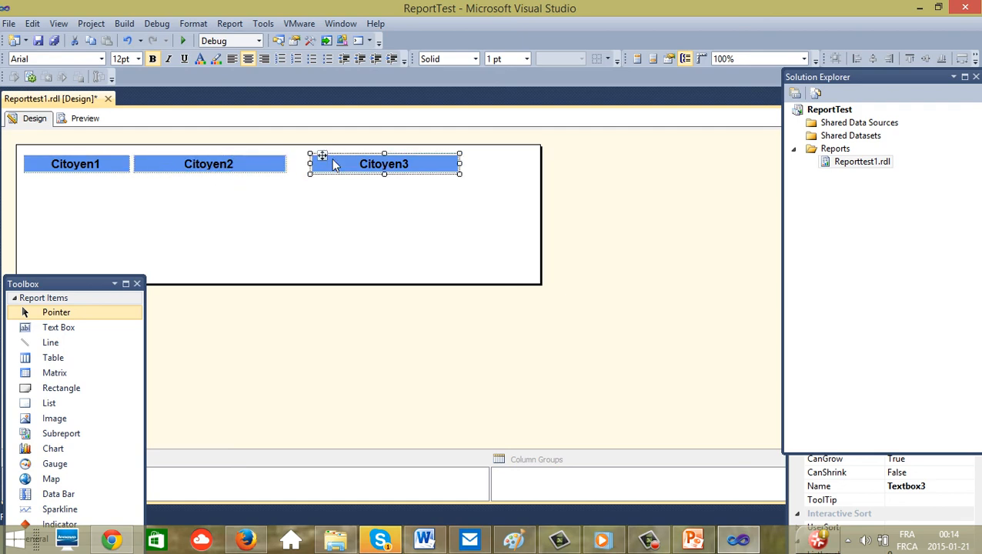
drag(321, 161, 306, 164)
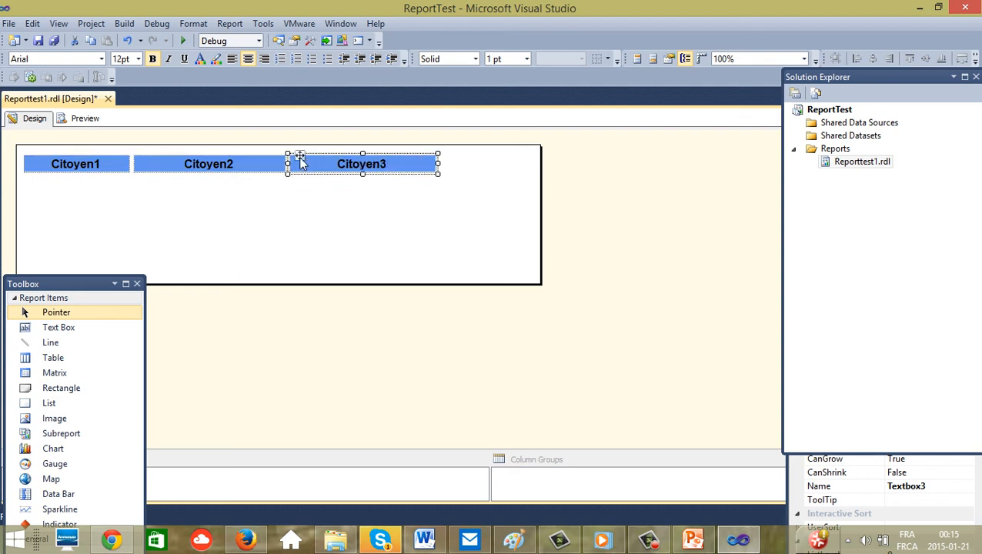
click(343, 200)
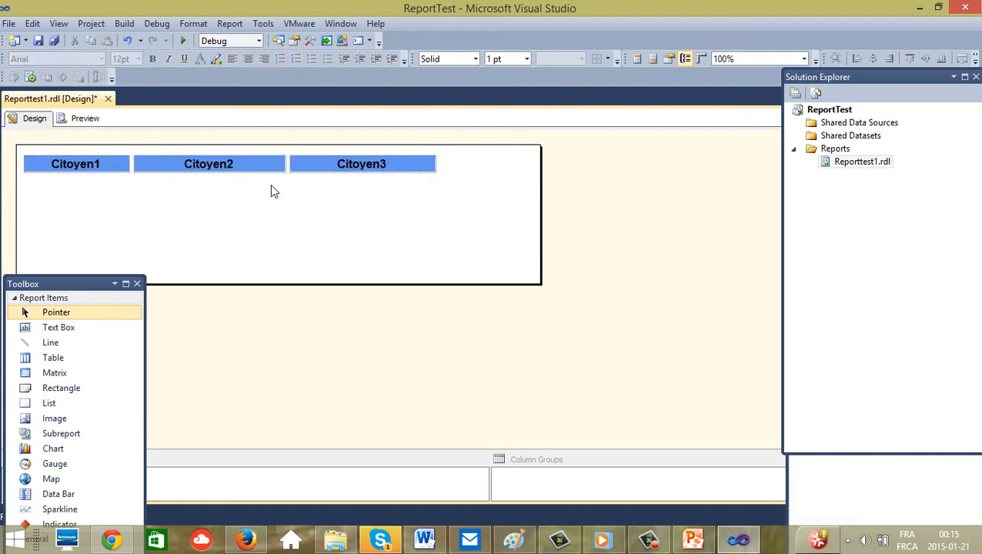
Indent the Citoyen3 text three increments to the right within its text box
click(308, 168)
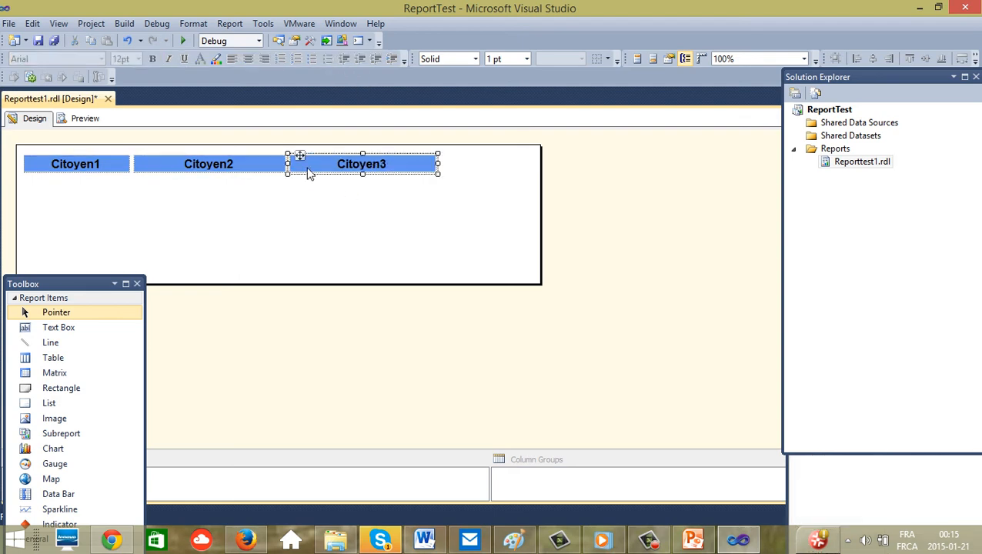
click(390, 60)
click(390, 61)
click(391, 62)
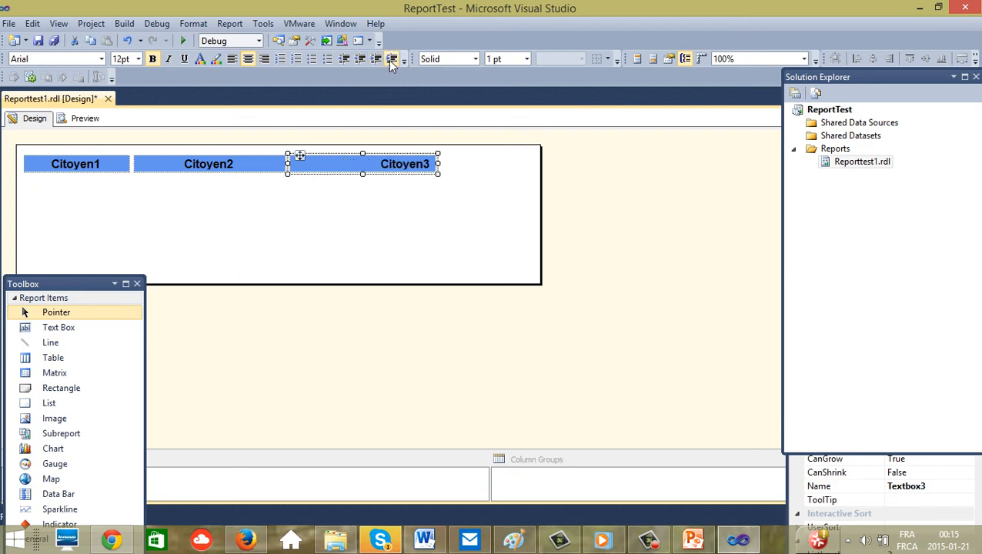
Remove all indentation from the Citoyen3 text so it is centred in its text box, and deselect the box
click(390, 61)
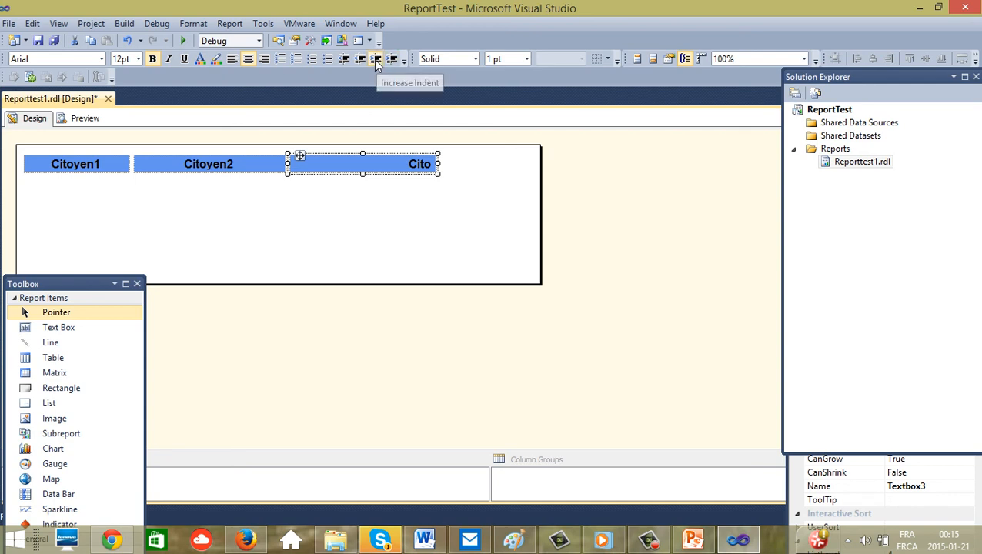
click(376, 62)
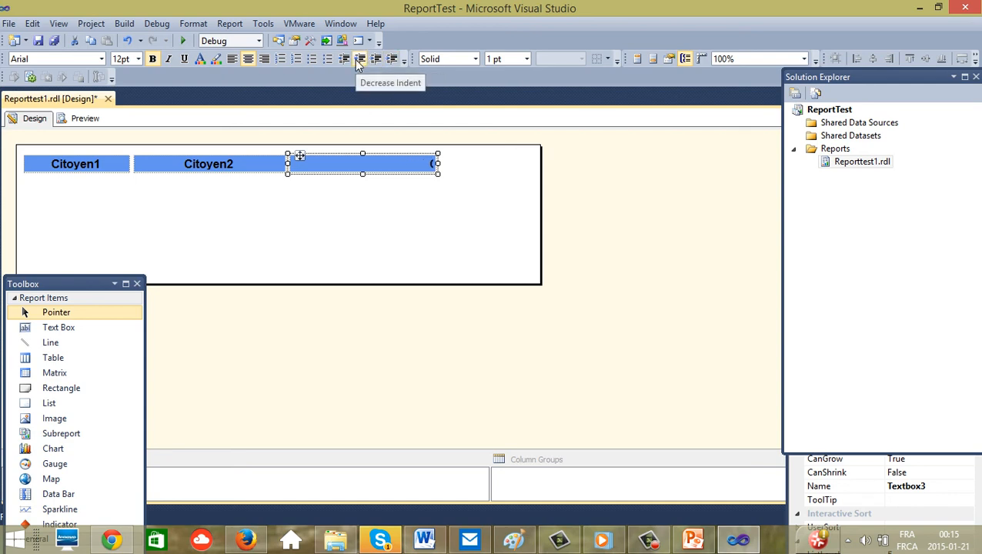
click(357, 62)
click(357, 61)
click(357, 61)
click(357, 62)
click(358, 61)
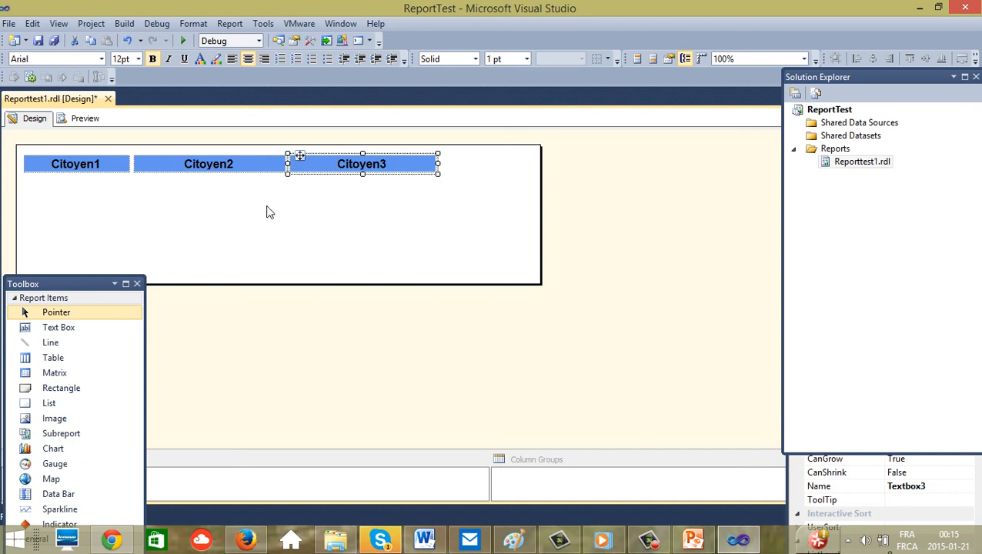
click(323, 213)
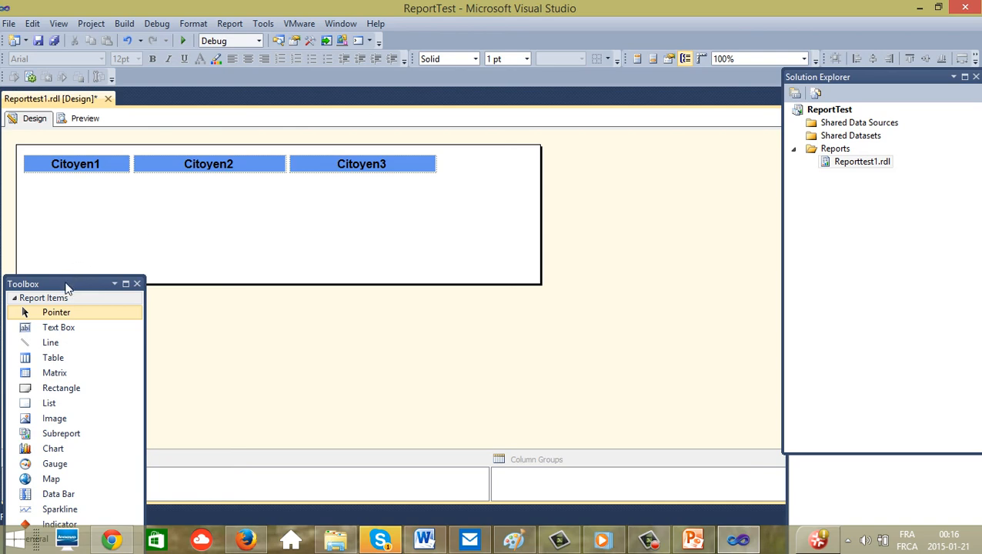
Preview the Reporttest1.rdl report and reposition the floating Toolbox just below the three headings
drag(67, 285, 69, 229)
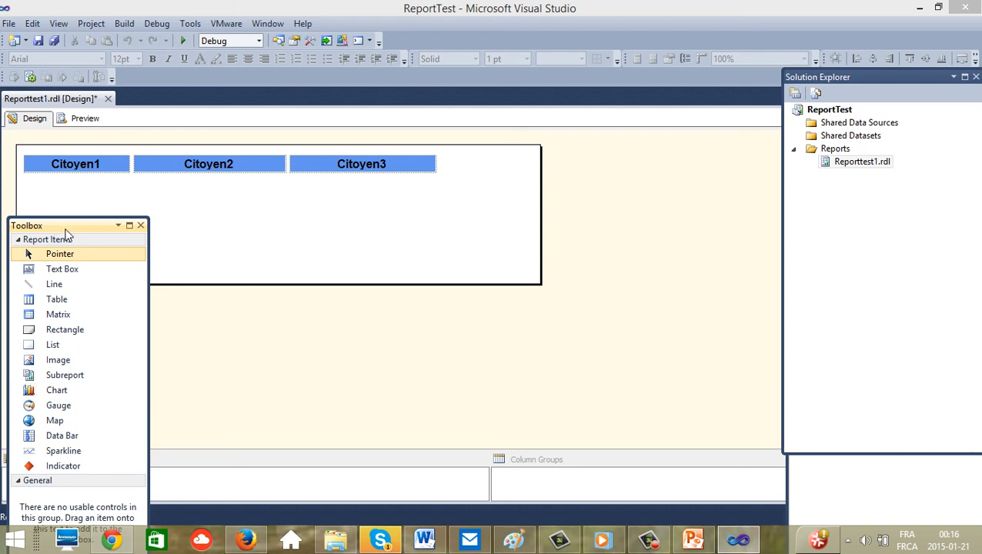
drag(66, 232, 73, 308)
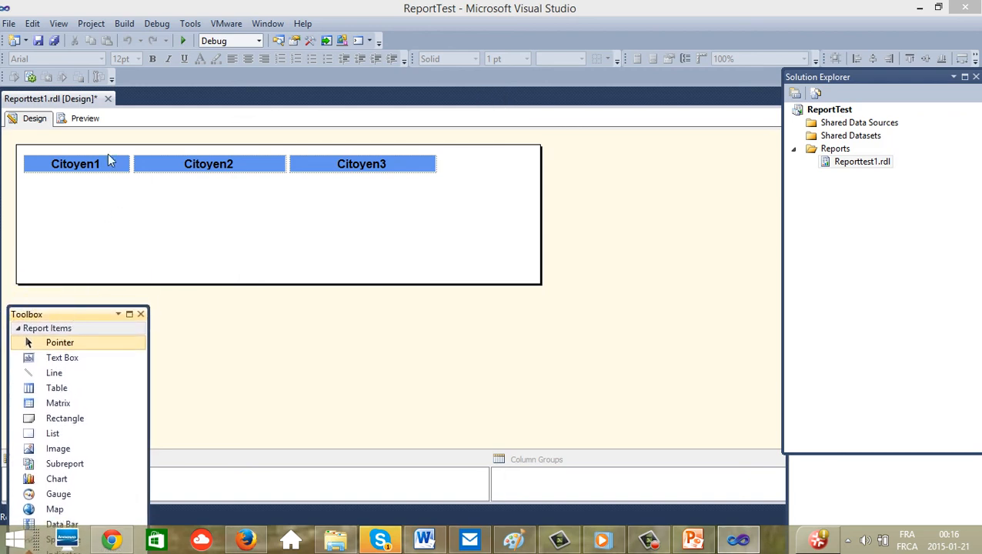
click(85, 119)
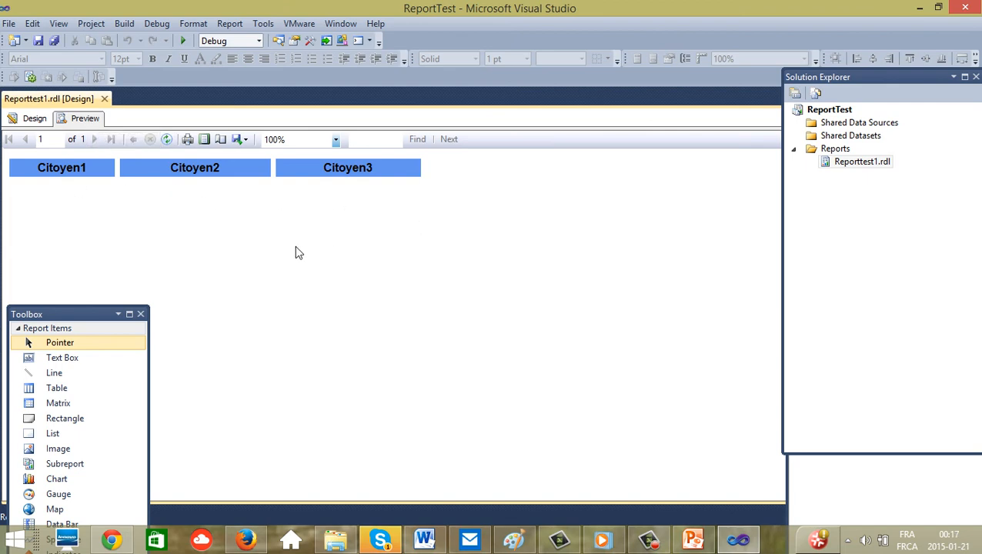
drag(91, 319, 90, 215)
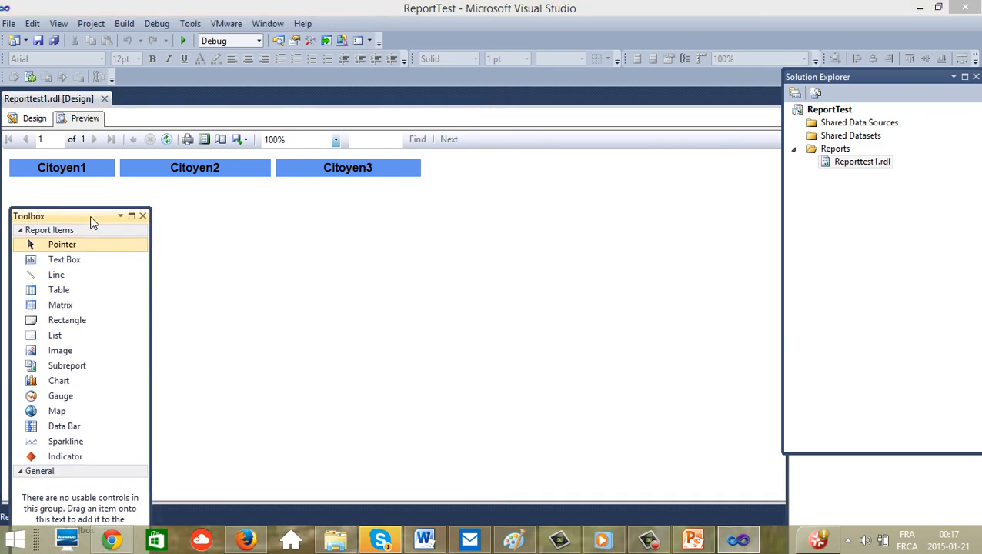